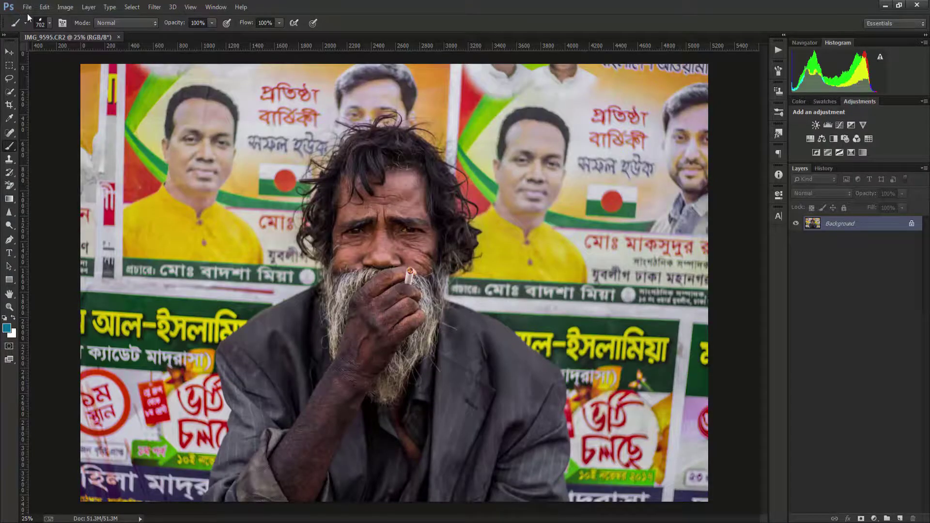
Create a 1920×1080 px, 72 ppi RGB document with a black background.
{"action": "left_click", "coordinate": [27, 7]}
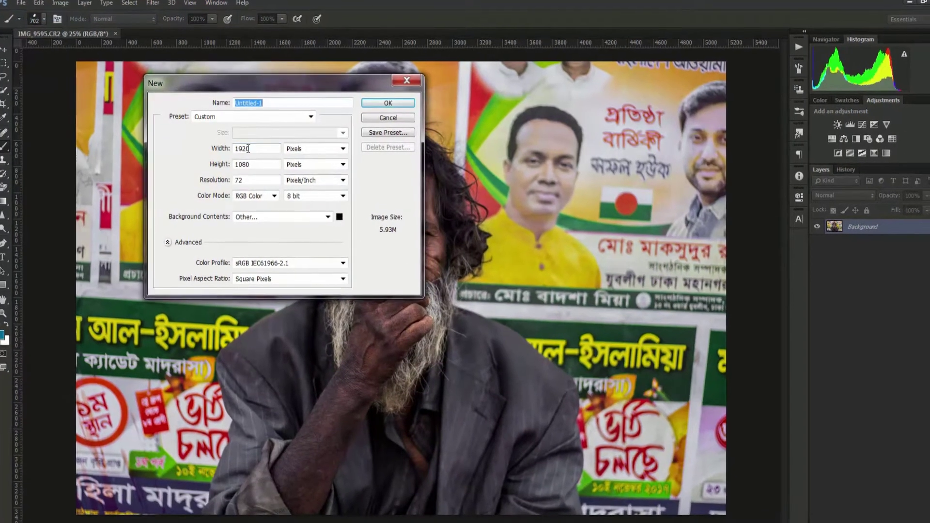
{"action": "left_click", "coordinate": [256, 196]}
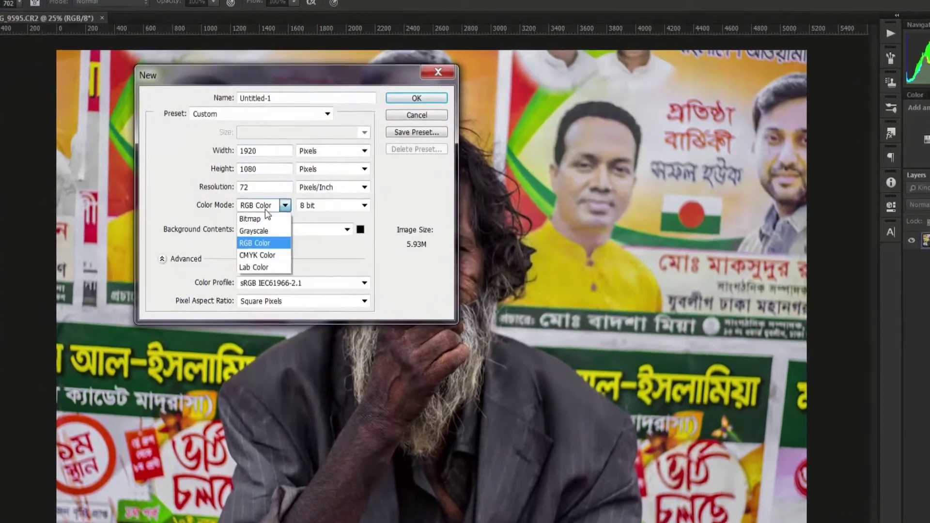
{"action": "left_click", "coordinate": [261, 243]}
{"action": "left_click", "coordinate": [360, 229]}
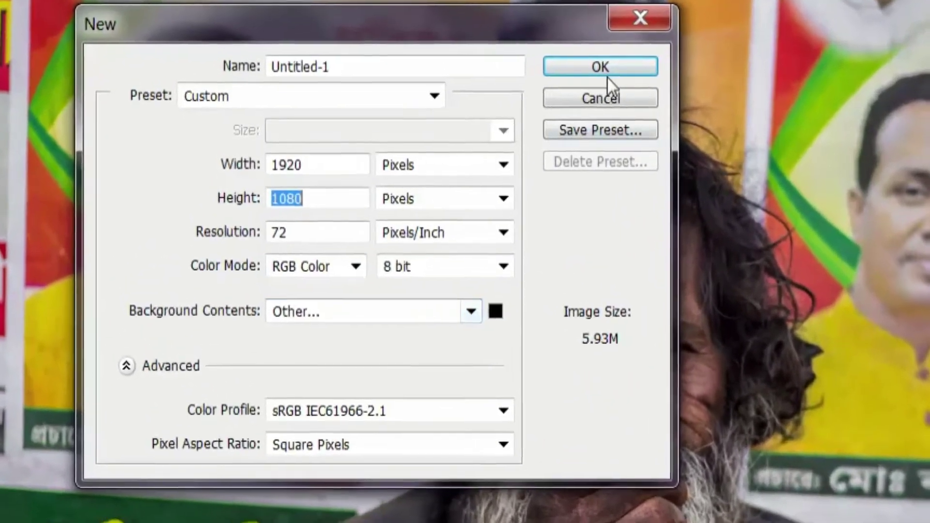
{"action": "left_click", "coordinate": [606, 75]}
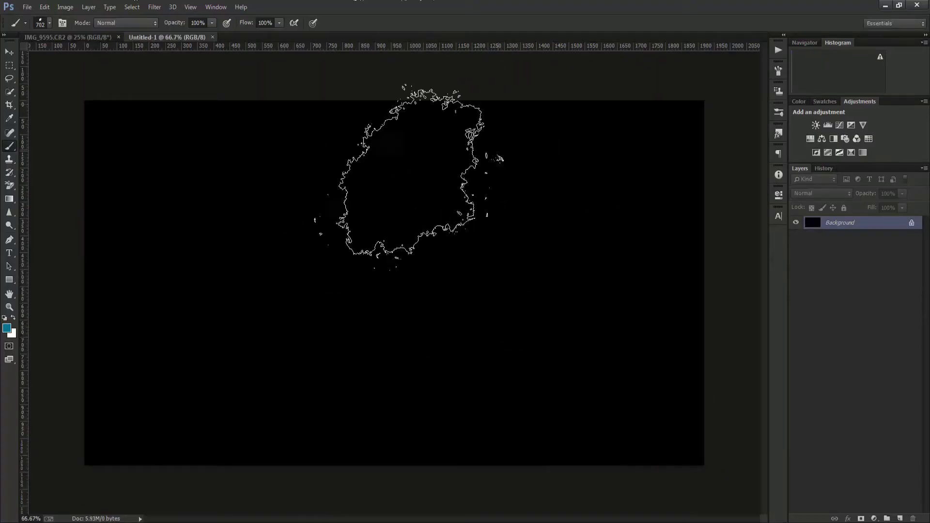
Add a Gradient fill layer using the Black, White gradient preset.
{"action": "left_click", "coordinate": [861, 518]}
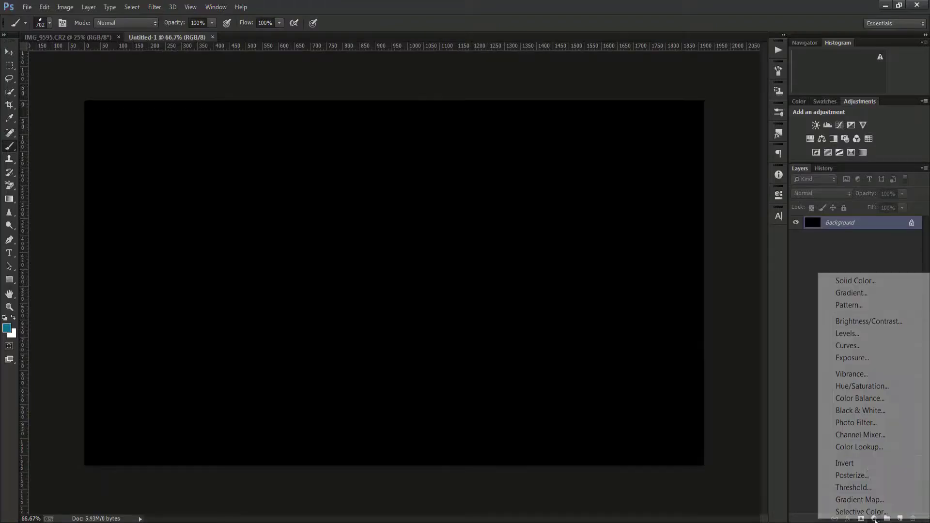
{"action": "left_click", "coordinate": [851, 293]}
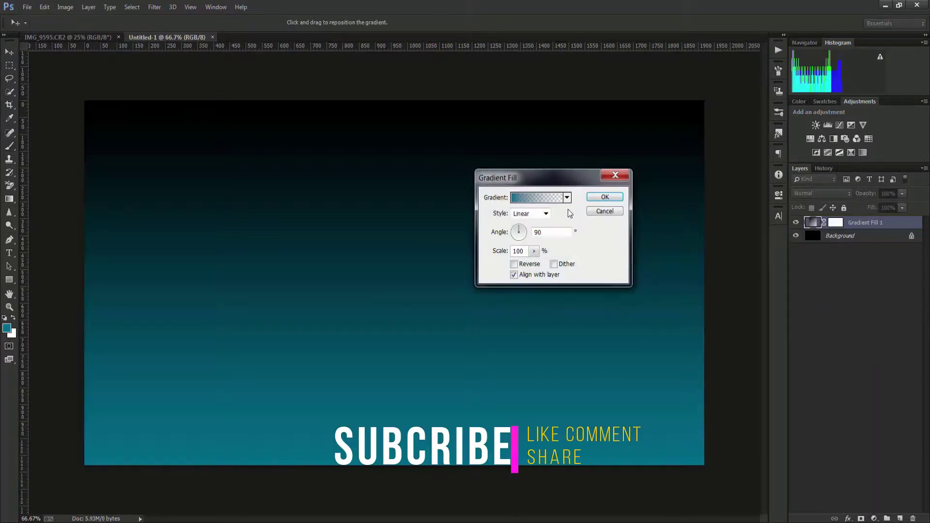
{"action": "left_click", "coordinate": [543, 198]}
{"action": "left_click", "coordinate": [608, 190]}
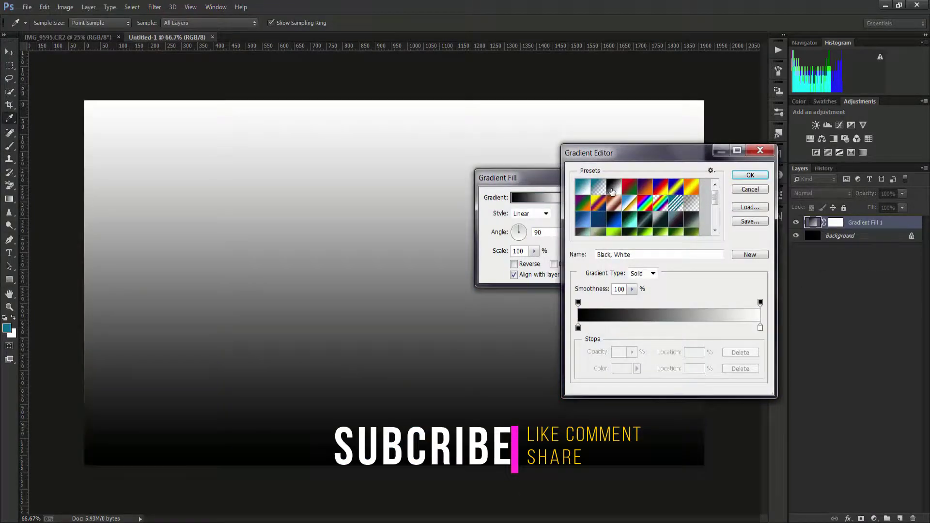
{"action": "left_click", "coordinate": [744, 174]}
Make the gradient Radial, reversed, at 327% scale, then target its layer mask.
{"action": "left_click", "coordinate": [533, 213]}
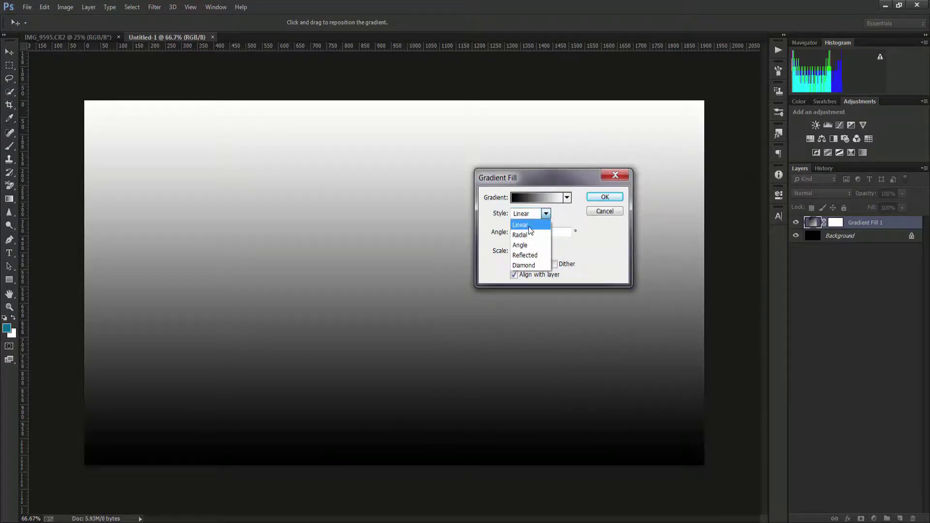
{"action": "left_click", "coordinate": [530, 236]}
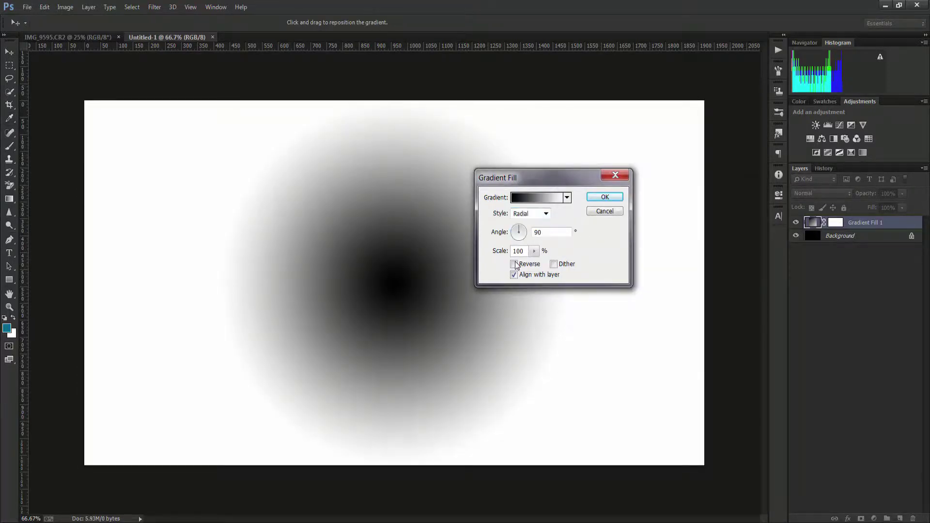
{"action": "left_click", "coordinate": [514, 264]}
{"action": "left_click", "coordinate": [534, 250]}
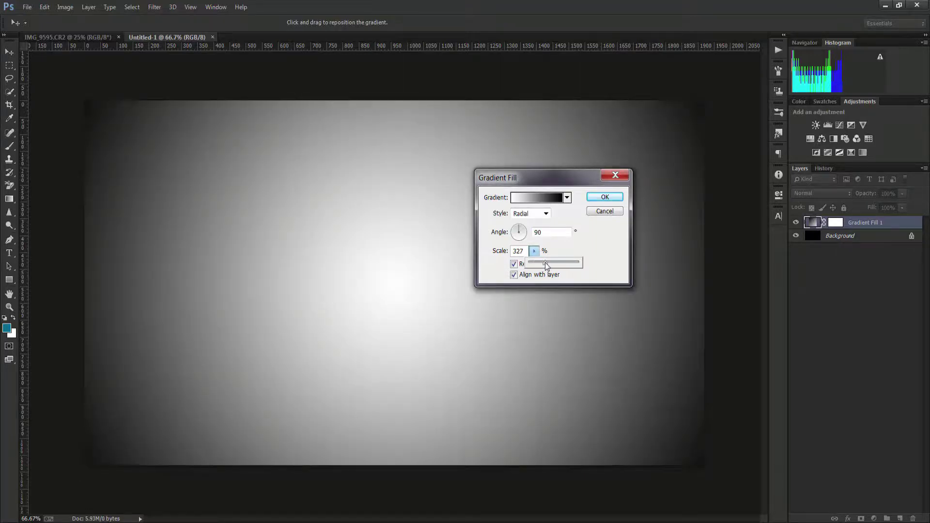
{"action": "left_click_drag", "start_coordinate": [545, 263], "coordinate": [545, 262]}
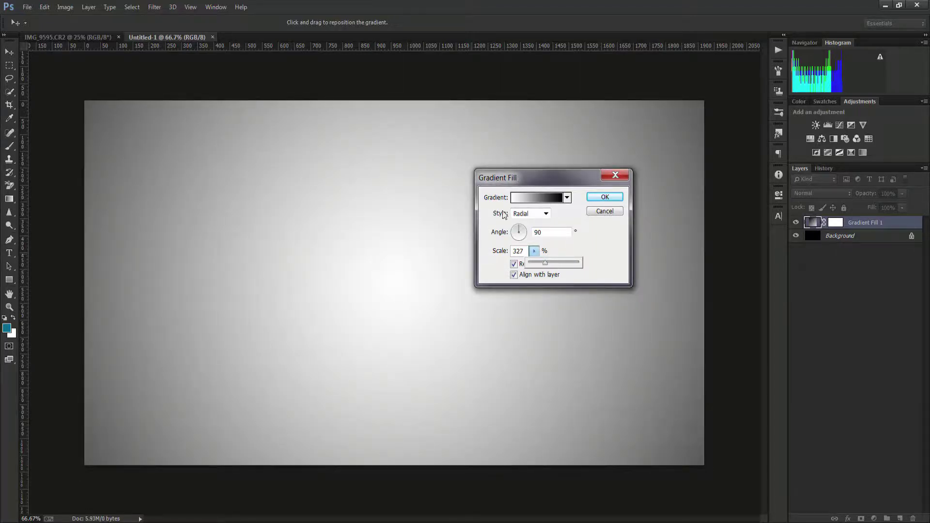
{"action": "left_click", "coordinate": [595, 200]}
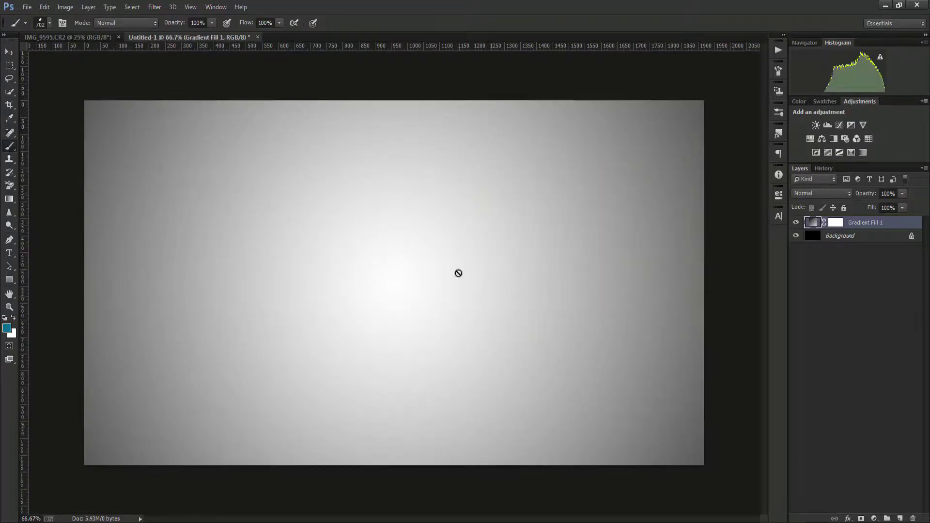
{"action": "left_click", "coordinate": [808, 345]}
{"action": "left_click", "coordinate": [836, 226]}
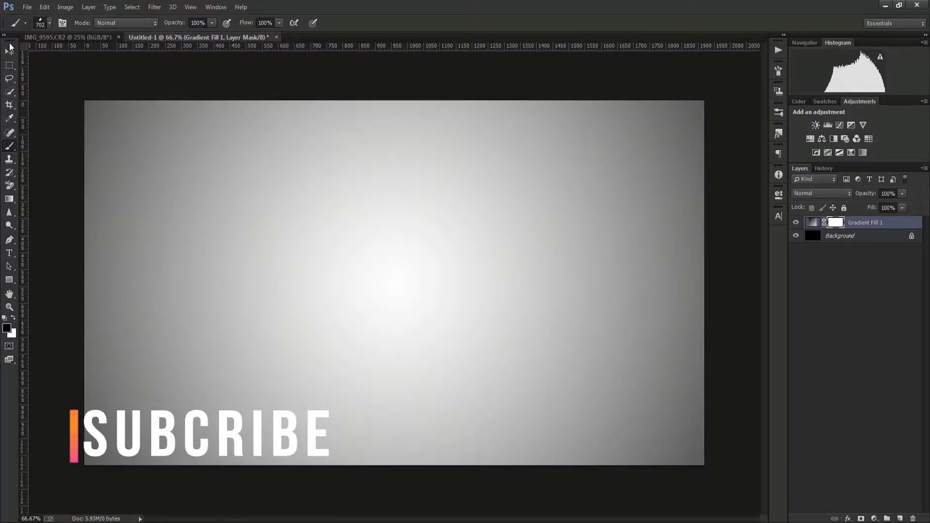
{"action": "left_click", "coordinate": [9, 51]}
On the IMG_9595.CR2 photo, quick-select the man's hair, face, beard and hand.
{"action": "left_click", "coordinate": [68, 37]}
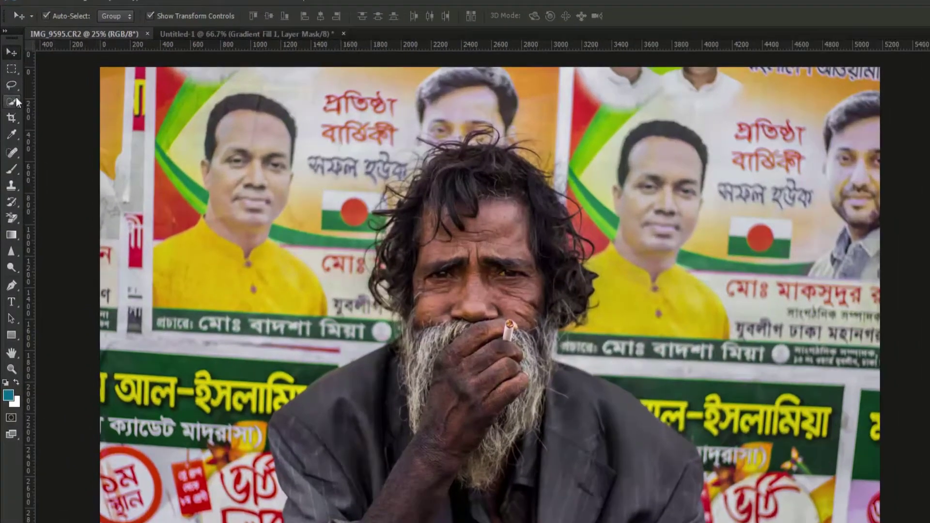
{"action": "left_click", "coordinate": [11, 93]}
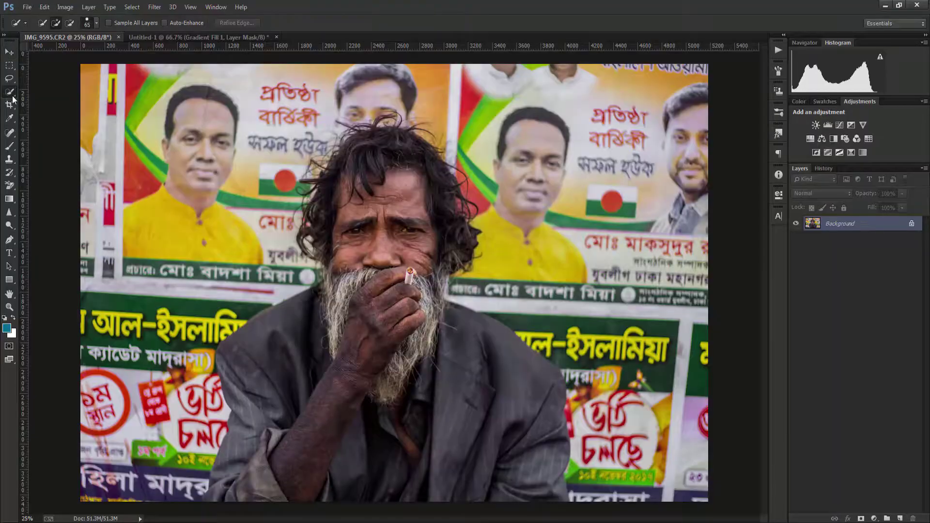
{"action": "right_click", "coordinate": [366, 190]}
{"action": "left_click", "coordinate": [365, 186]}
{"action": "mouse_move", "coordinate": [336, 267]}
{"action": "left_mouse_down"}
{"action": "mouse_move", "coordinate": [346, 328]}
{"action": "mouse_move", "coordinate": [388, 393]}
{"action": "mouse_move", "coordinate": [451, 240]}
{"action": "left_mouse_up"}
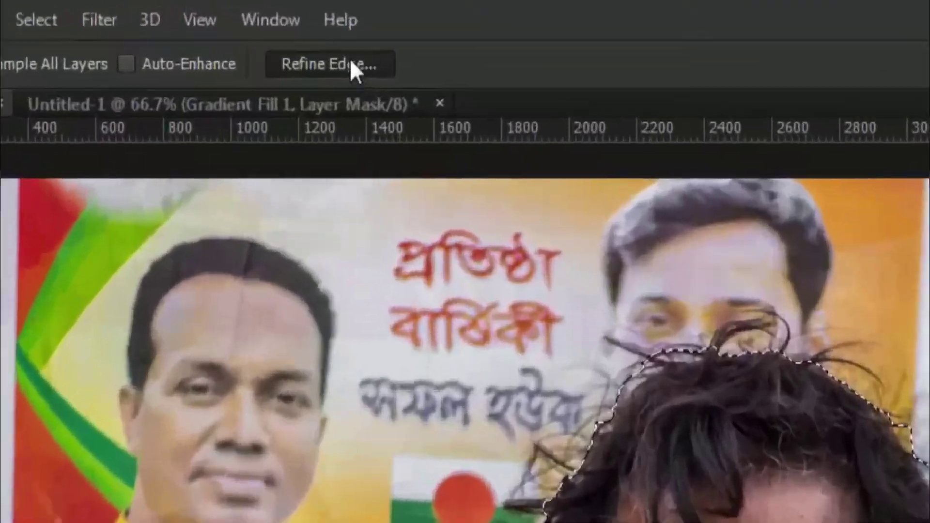
{"action": "left_click", "coordinate": [237, 22]}
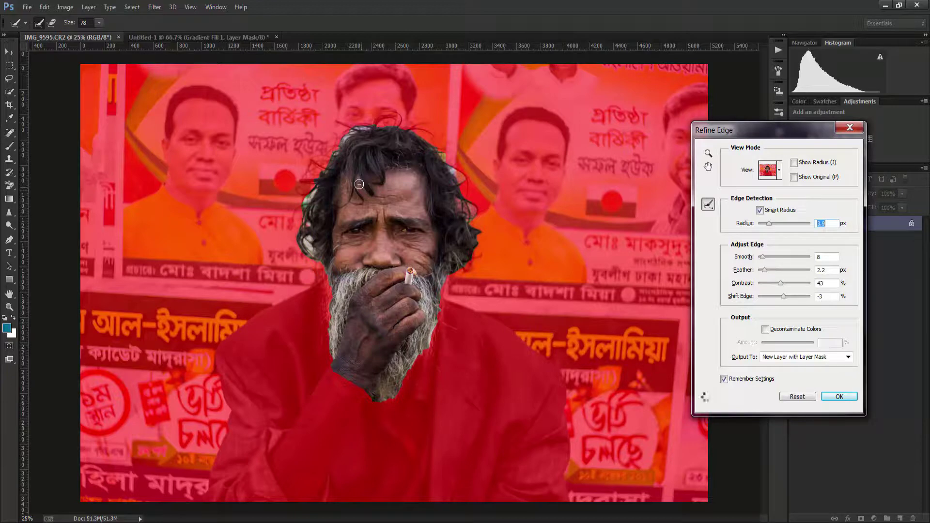
Refine the edge at radius 4.0 over hair and beard, outputting a new masked layer.
{"action": "key", "text": "Up"}
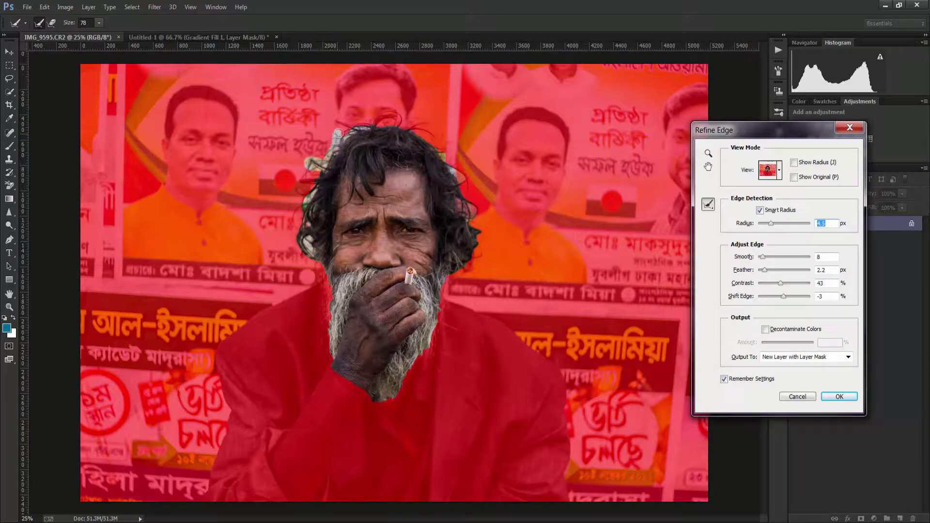
{"action": "mouse_move", "coordinate": [338, 133]}
{"action": "left_mouse_down"}
{"action": "mouse_move", "coordinate": [348, 121]}
{"action": "mouse_move", "coordinate": [396, 118]}
{"action": "left_mouse_up"}
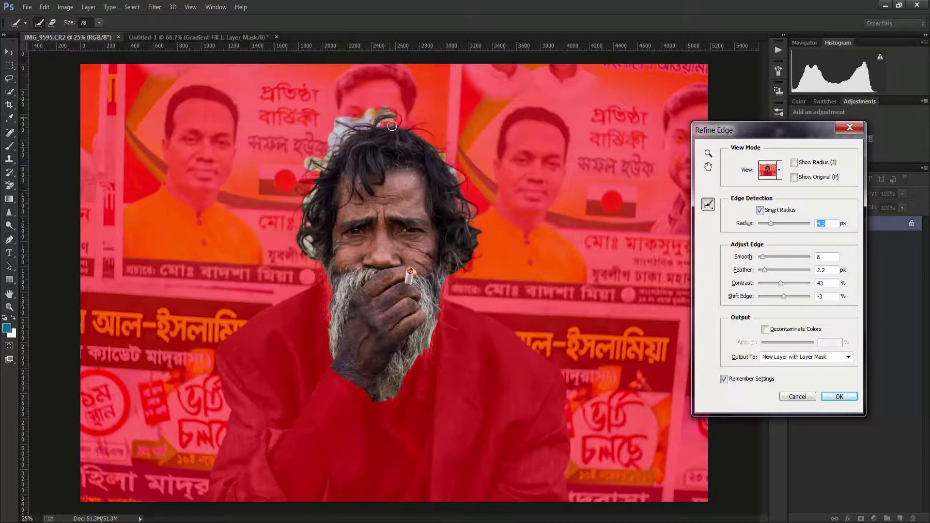
{"action": "mouse_move", "coordinate": [411, 125]}
{"action": "left_mouse_down"}
{"action": "mouse_move", "coordinate": [438, 139]}
{"action": "mouse_move", "coordinate": [436, 155]}
{"action": "mouse_move", "coordinate": [471, 217]}
{"action": "mouse_move", "coordinate": [446, 285]}
{"action": "left_mouse_up"}
{"action": "mouse_move", "coordinate": [431, 330]}
{"action": "left_mouse_down"}
{"action": "mouse_move", "coordinate": [398, 401]}
{"action": "mouse_move", "coordinate": [329, 342]}
{"action": "mouse_move", "coordinate": [320, 296]}
{"action": "left_mouse_up"}
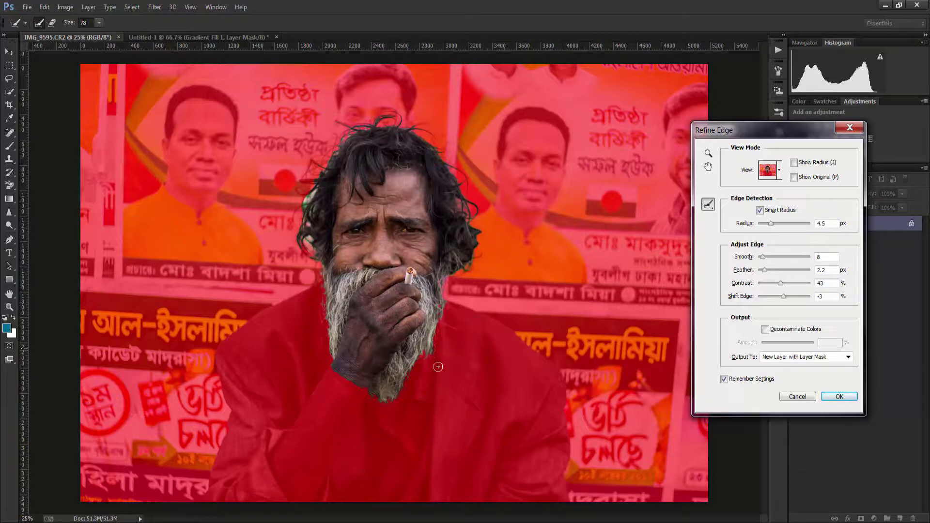
{"action": "left_click_drag", "start_coordinate": [430, 355], "coordinate": [443, 375]}
{"action": "left_click_drag", "start_coordinate": [463, 287], "coordinate": [458, 252]}
{"action": "left_click_drag", "start_coordinate": [317, 180], "coordinate": [304, 206]}
{"action": "left_click", "coordinate": [838, 396]}
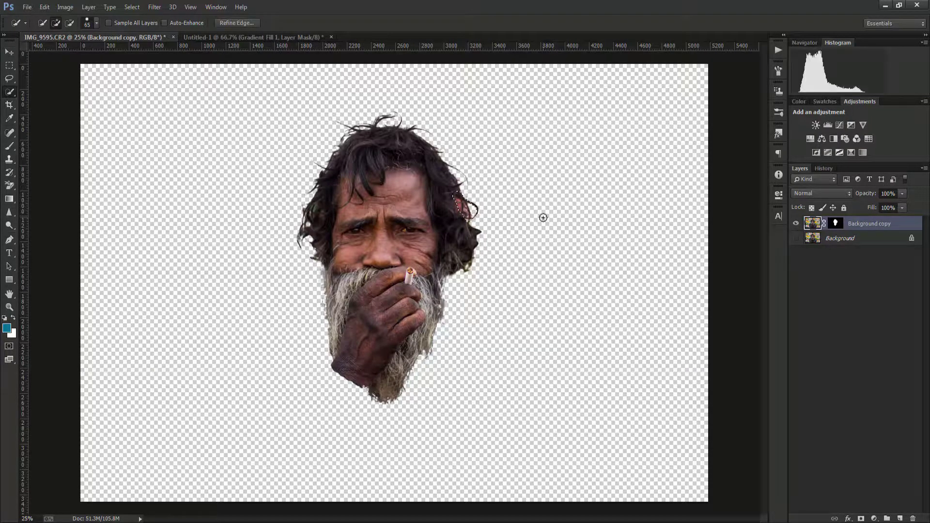
Deselect and drag the cut-out head toward the gradient document.
{"action": "key", "text": "ctrl+d"}
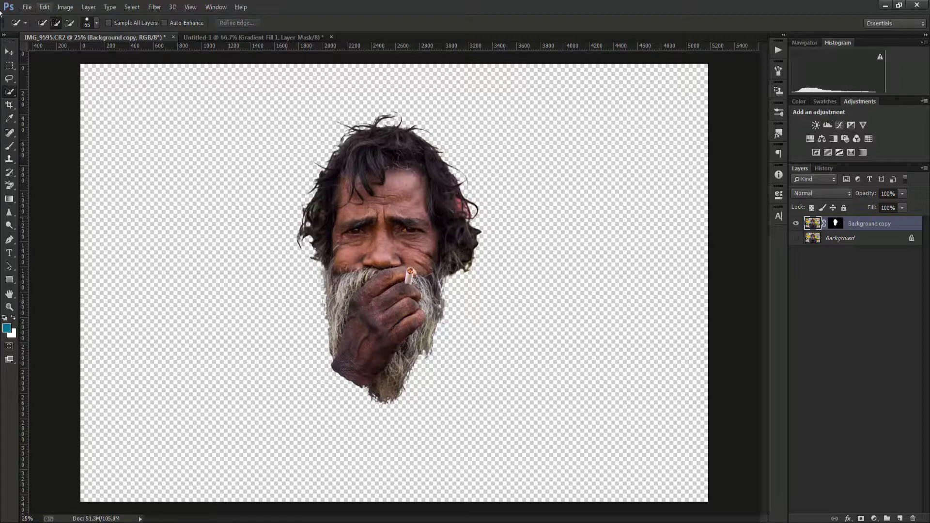
{"action": "key", "text": "v"}
{"action": "left_click_drag", "start_coordinate": [361, 202], "coordinate": [215, 43]}
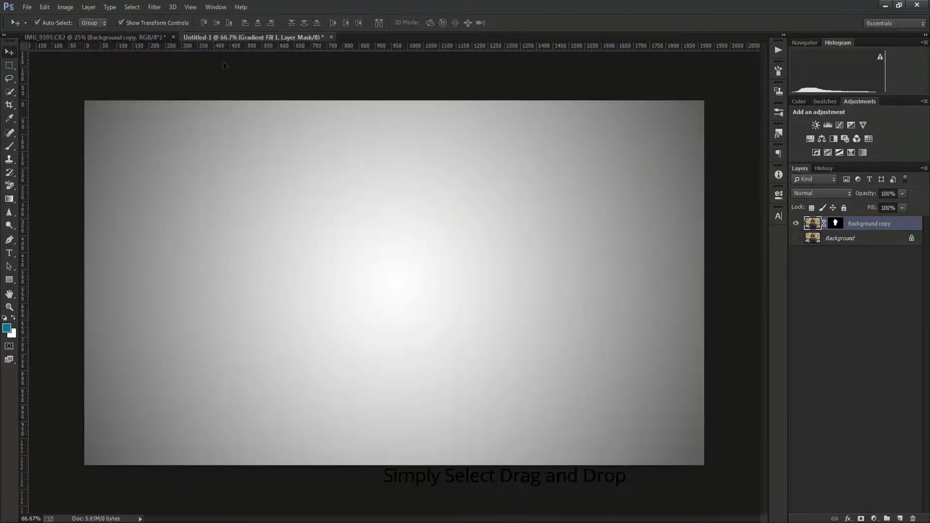
Drop the cut-out head into the gradient document.
{"action": "left_click_drag", "start_coordinate": [216, 43], "coordinate": [396, 275]}
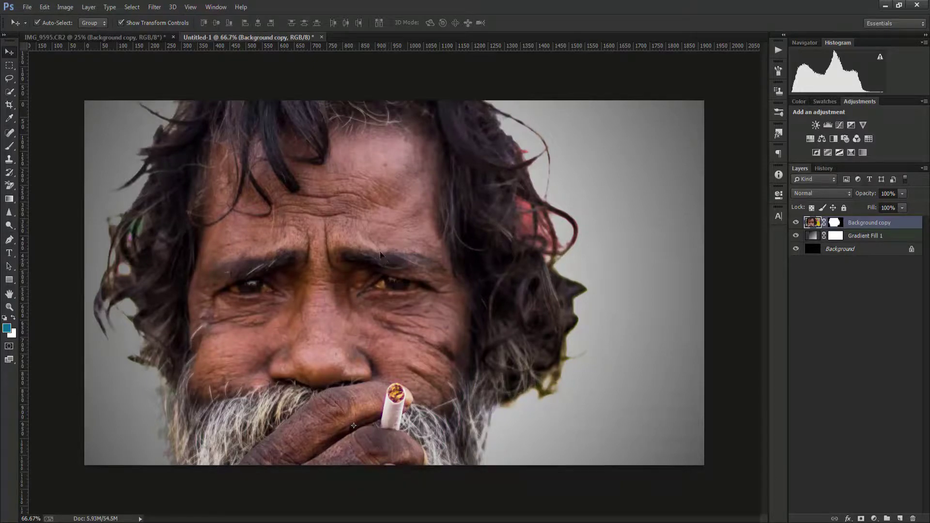
{"action": "scroll", "coordinate": [380, 252], "scroll_direction": "down", "scroll_amount": 1}
{"action": "scroll", "coordinate": [380, 252], "scroll_direction": "down", "scroll_amount": 1}
{"action": "scroll", "coordinate": [379, 253], "scroll_direction": "down", "scroll_amount": 2}
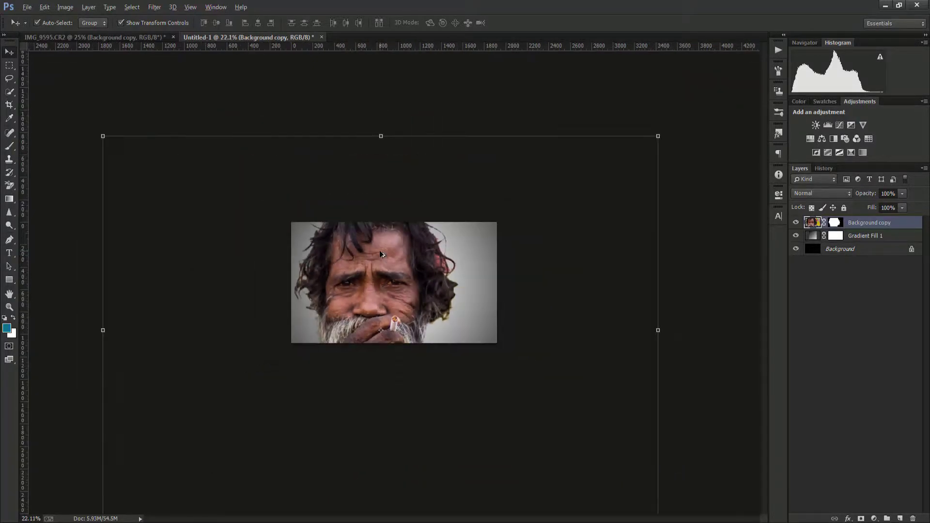
{"action": "scroll", "coordinate": [380, 252], "scroll_direction": "down", "scroll_amount": 2}
{"action": "scroll", "coordinate": [380, 252], "scroll_direction": "down", "scroll_amount": 1}
{"action": "scroll", "coordinate": [379, 252], "scroll_direction": "down", "scroll_amount": 1}
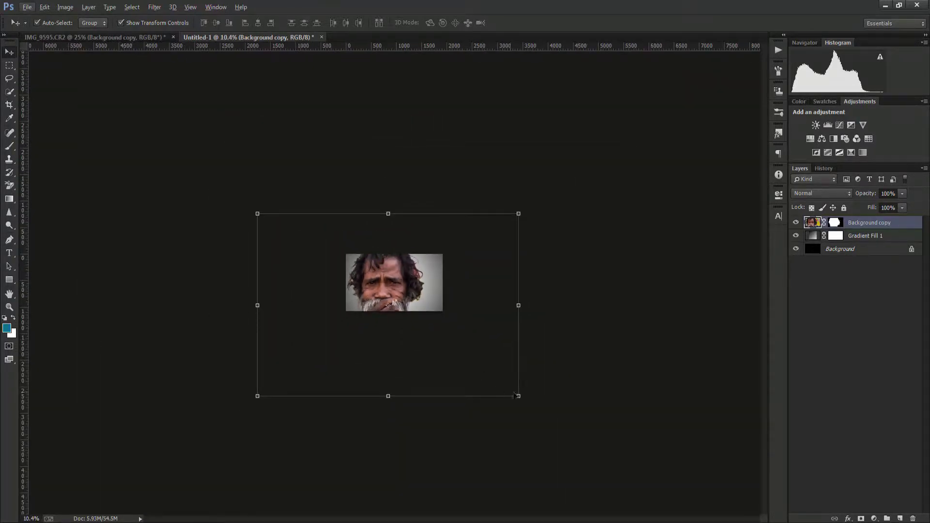
Shrink the head and place it at the centre of the gradient.
{"action": "left_click_drag", "start_coordinate": [518, 396], "coordinate": [296, 240]}
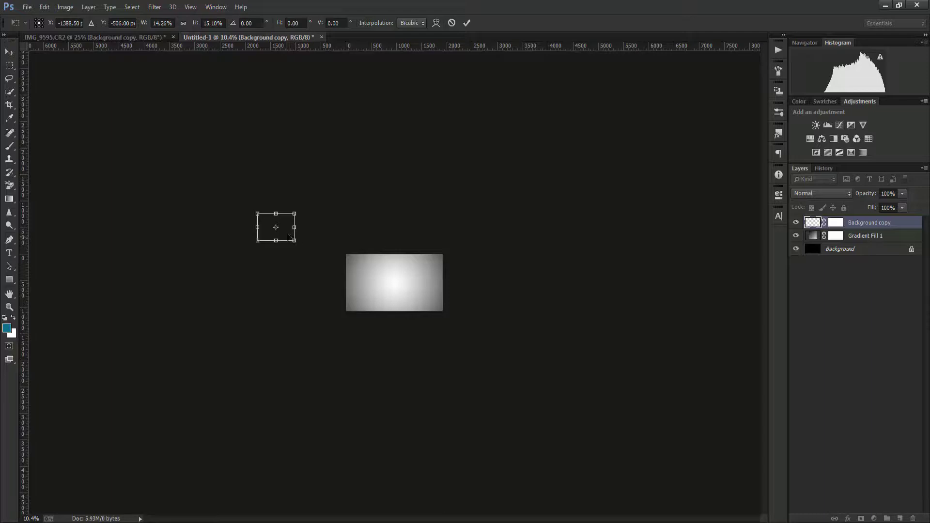
{"action": "left_click_drag", "start_coordinate": [289, 237], "coordinate": [406, 292]}
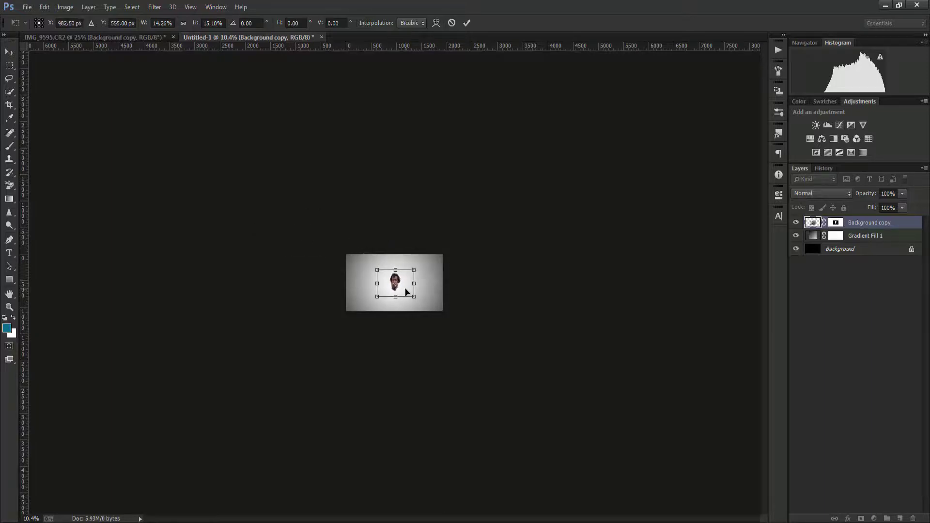
{"action": "key", "text": "Return"}
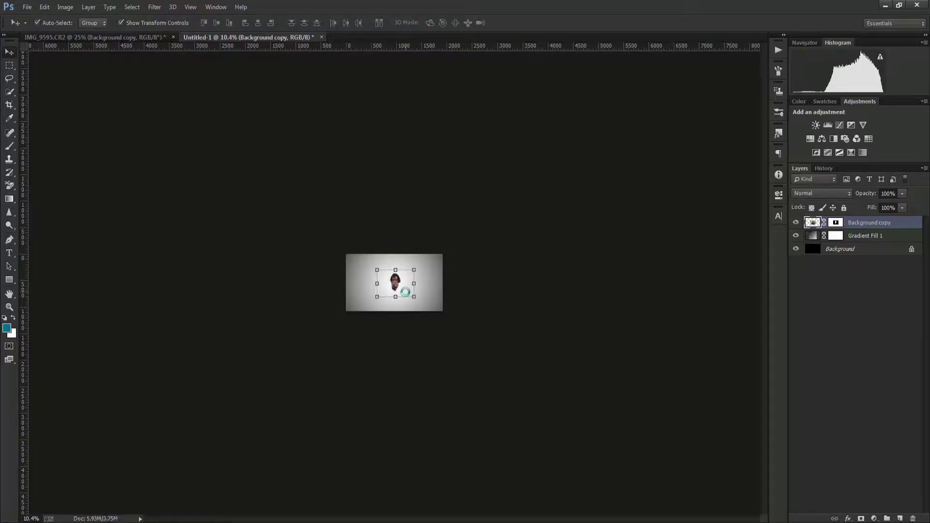
{"action": "scroll", "coordinate": [406, 290], "scroll_direction": "up", "scroll_amount": 2}
{"action": "scroll", "coordinate": [406, 290], "scroll_direction": "up", "scroll_amount": 2}
{"action": "scroll", "coordinate": [405, 290], "scroll_direction": "up", "scroll_amount": 2}
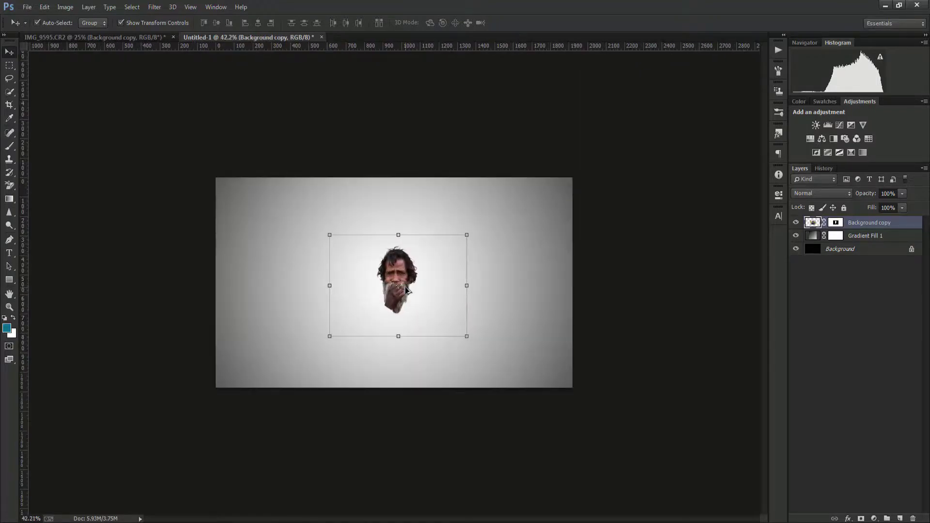
{"action": "scroll", "coordinate": [406, 290], "scroll_direction": "up", "scroll_amount": 2}
{"action": "scroll", "coordinate": [405, 290], "scroll_direction": "up", "scroll_amount": 2}
{"action": "scroll", "coordinate": [406, 289], "scroll_direction": "up", "scroll_amount": 2}
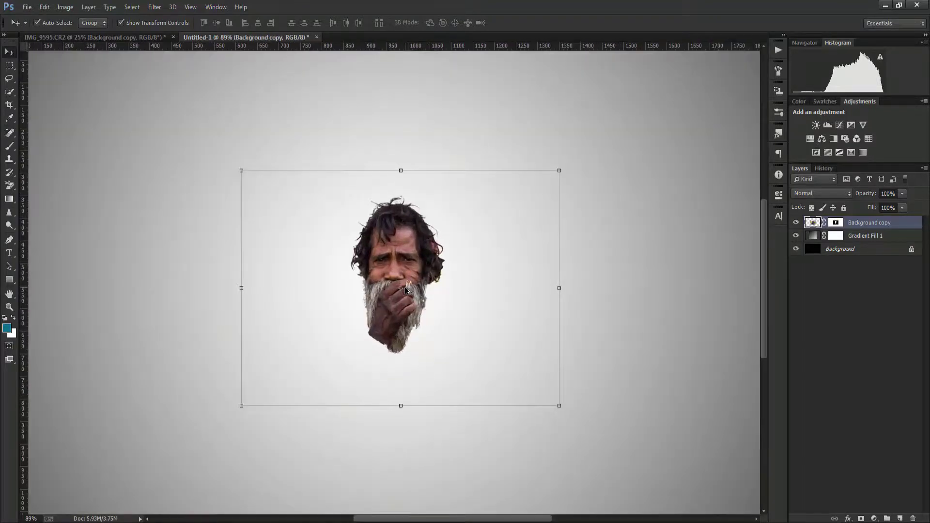
{"action": "scroll", "coordinate": [405, 290], "scroll_direction": "up", "scroll_amount": 1}
{"action": "scroll", "coordinate": [406, 290], "scroll_direction": "up", "scroll_amount": 1}
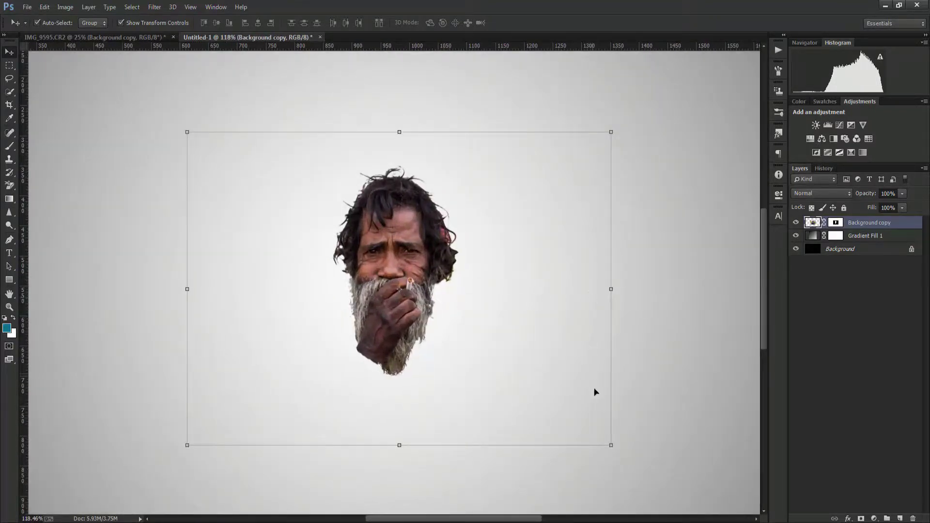
Scale the face up to about 158% and shift it up and left.
{"action": "left_click_drag", "start_coordinate": [609, 446], "coordinate": [650, 470]}
{"action": "scroll", "coordinate": [455, 307], "scroll_direction": "down", "scroll_amount": 1}
{"action": "scroll", "coordinate": [456, 308], "scroll_direction": "down", "scroll_amount": 1}
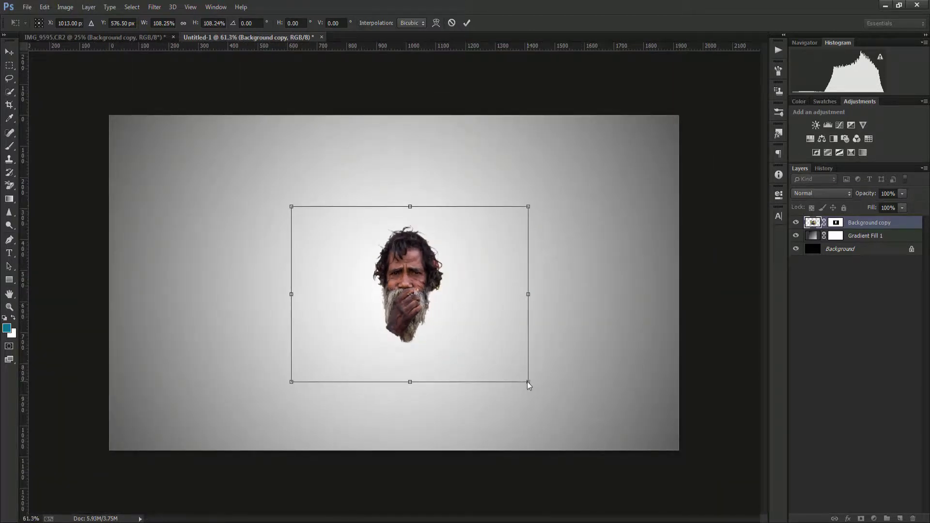
{"action": "left_click_drag", "start_coordinate": [527, 382], "coordinate": [595, 425]}
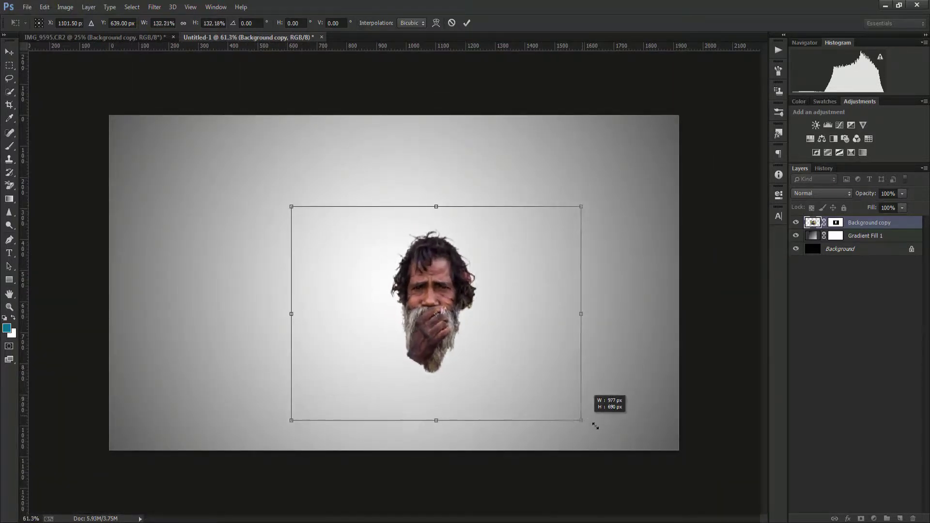
{"action": "left_click_drag", "start_coordinate": [595, 425], "coordinate": [652, 468]}
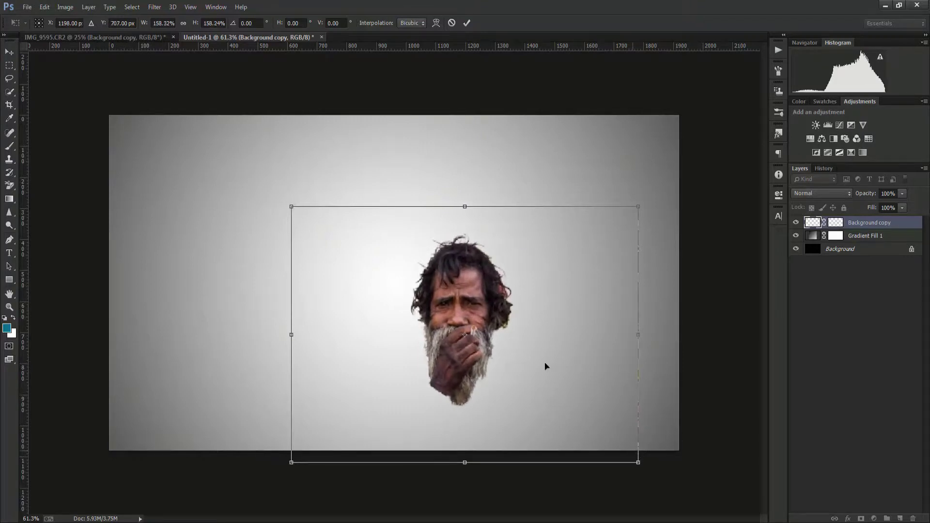
{"action": "mouse_move", "coordinate": [478, 324]}
{"action": "left_mouse_down"}
{"action": "mouse_move", "coordinate": [396, 280]}
{"action": "mouse_move", "coordinate": [402, 285]}
{"action": "left_mouse_up"}
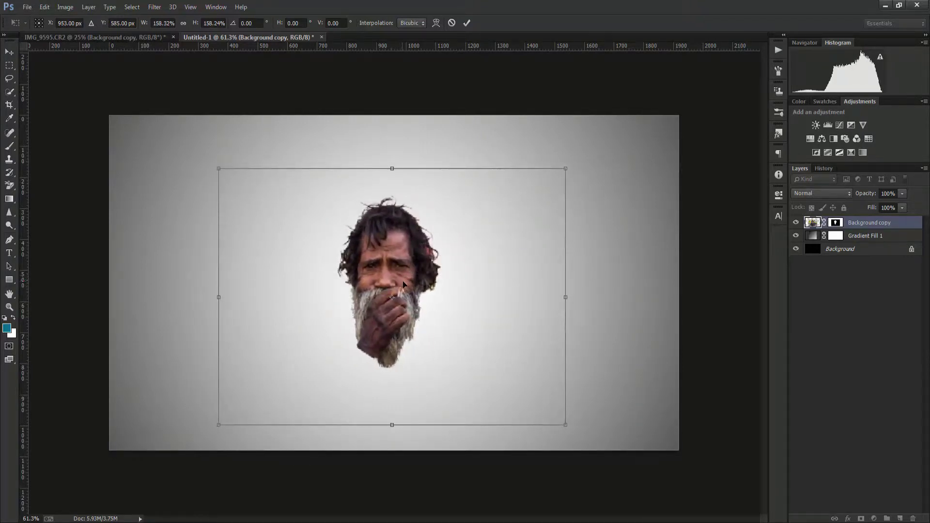
{"action": "key", "text": "Return"}
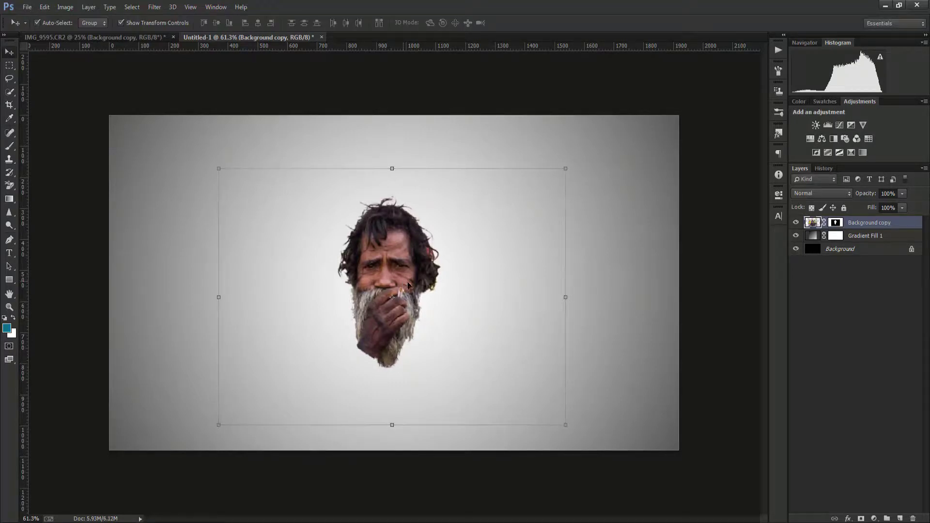
{"action": "left_click_drag", "start_coordinate": [408, 285], "coordinate": [409, 286]}
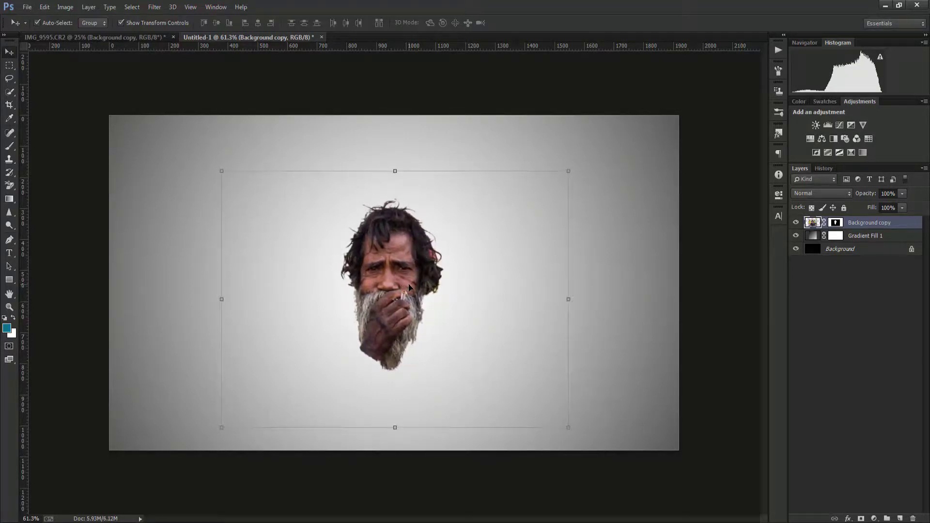
Transform the selected layers to about 108%, moving the face up and left.
{"action": "left_click", "coordinate": [624, 317]}
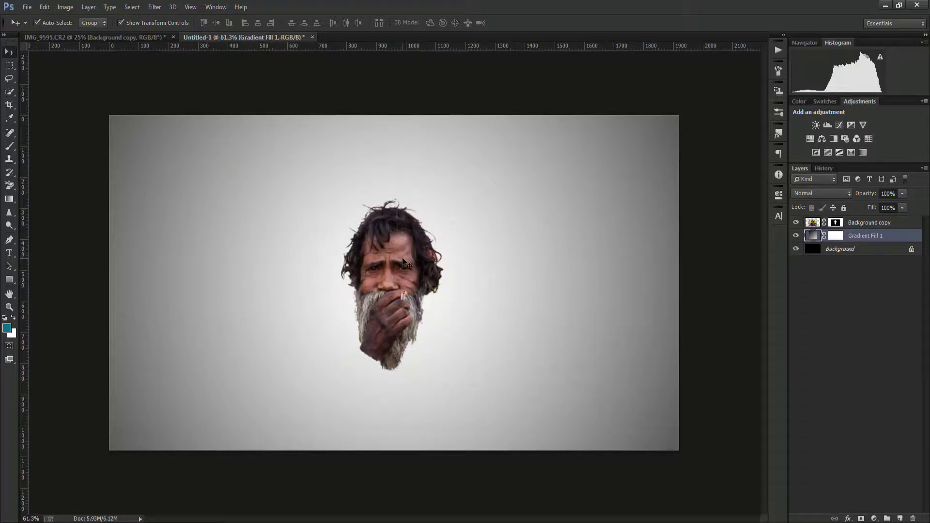
{"action": "scroll", "coordinate": [403, 264], "scroll_direction": "up", "scroll_amount": 3}
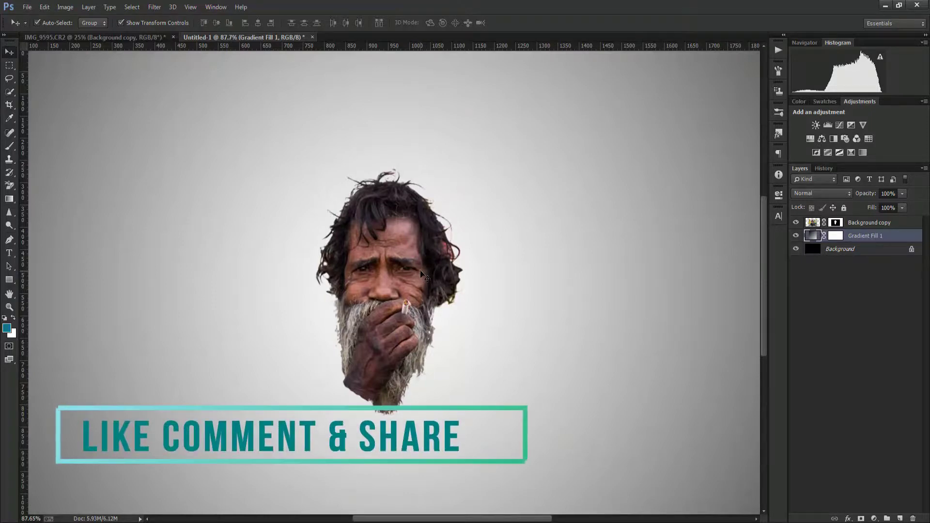
{"action": "scroll", "coordinate": [424, 274], "scroll_direction": "down", "scroll_amount": 2}
{"action": "scroll", "coordinate": [422, 275], "scroll_direction": "down", "scroll_amount": 1}
{"action": "scroll", "coordinate": [423, 275], "scroll_direction": "up", "scroll_amount": 1}
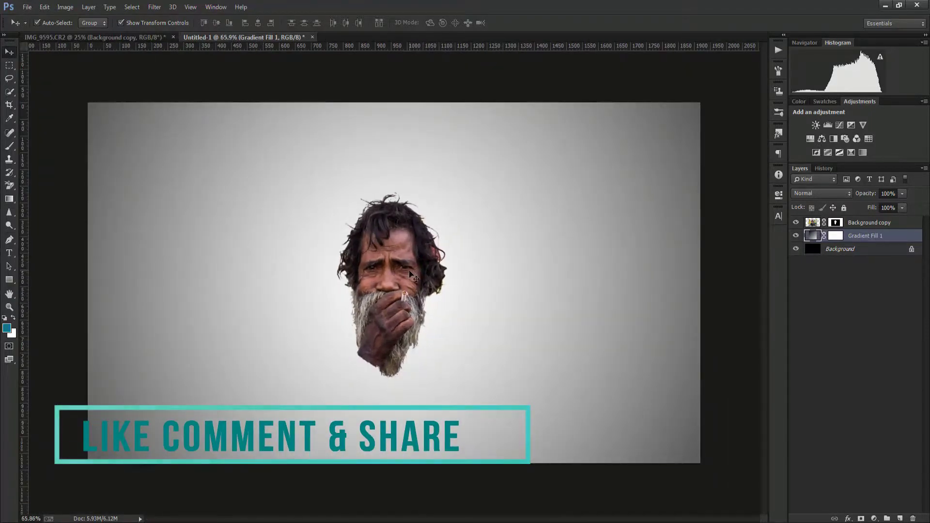
{"action": "key", "text": "ctrl+alt+a"}
{"action": "left_click_drag", "start_coordinate": [583, 440], "coordinate": [614, 473]}
{"action": "left_click_drag", "start_coordinate": [427, 339], "coordinate": [407, 326]}
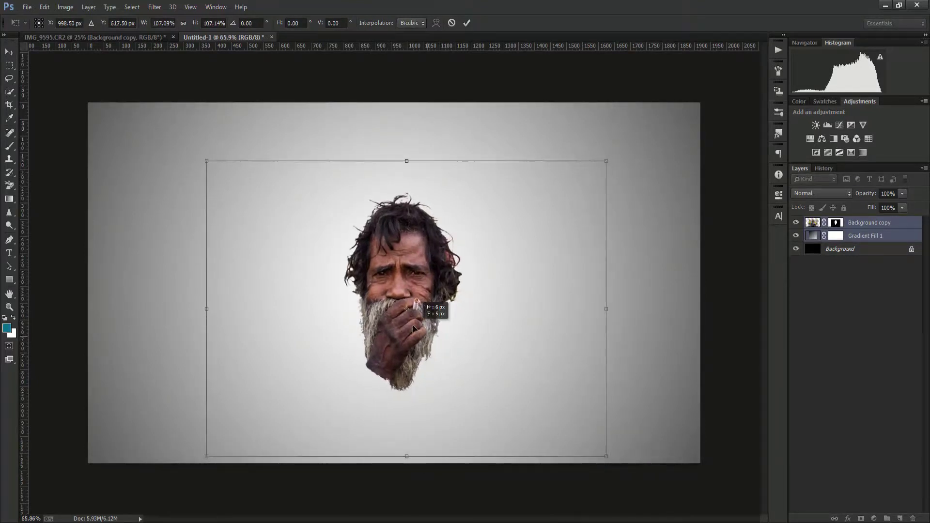
{"action": "key", "text": "Return"}
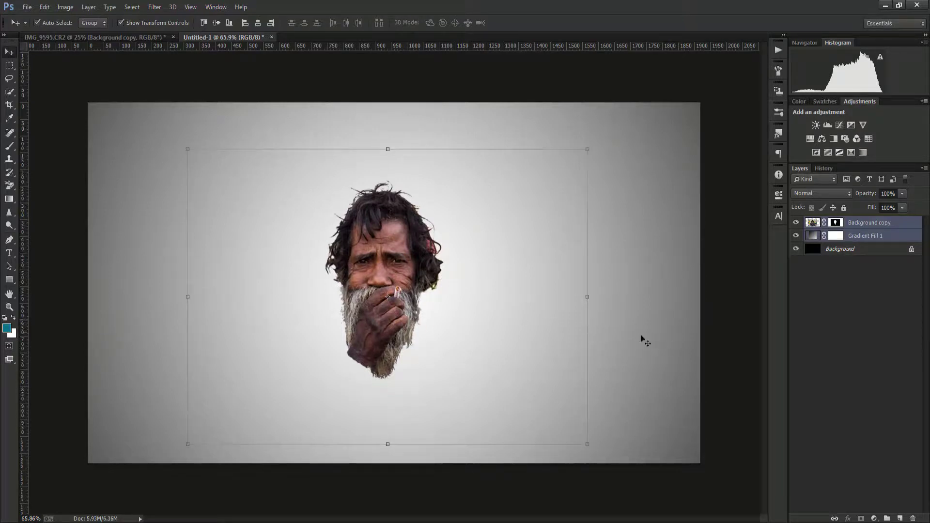
Select all and align the face to the canvas's vertical and horizontal centres.
{"action": "left_click", "coordinate": [833, 244]}
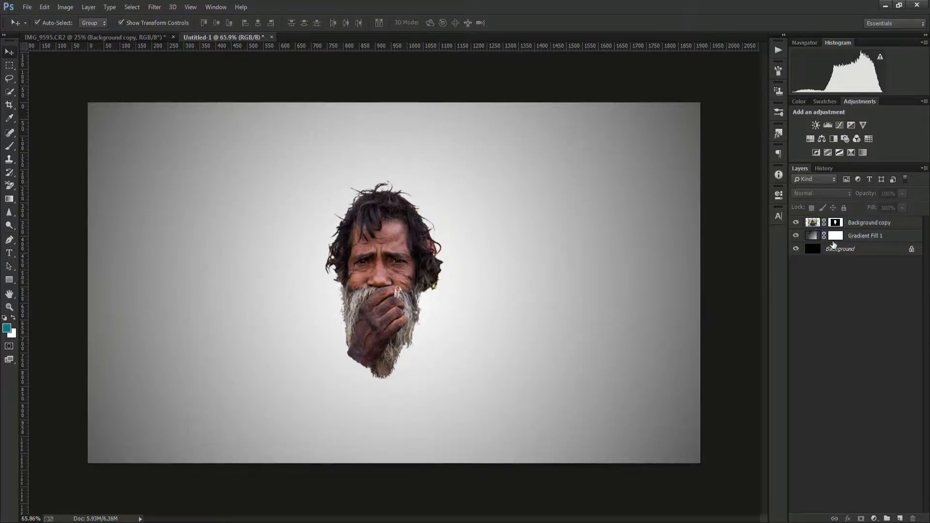
{"action": "key", "text": "ctrl+a"}
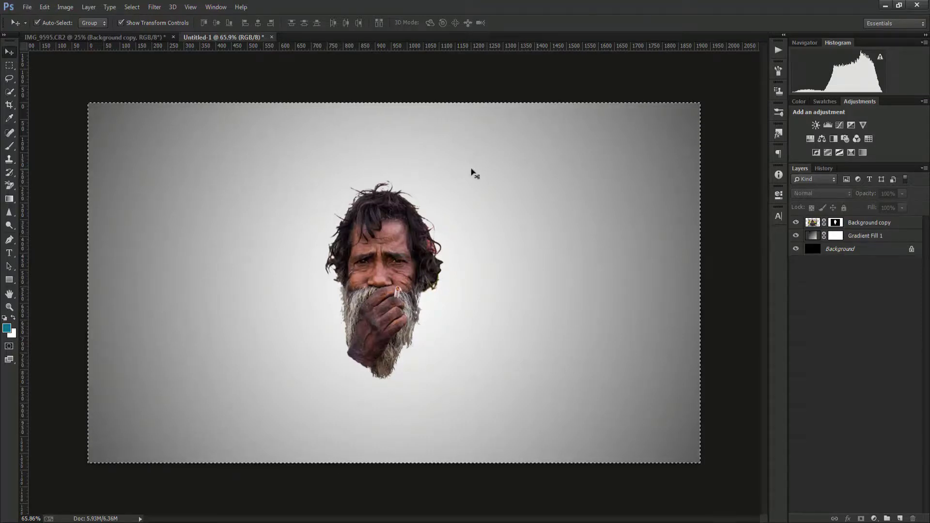
{"action": "left_click", "coordinate": [842, 221]}
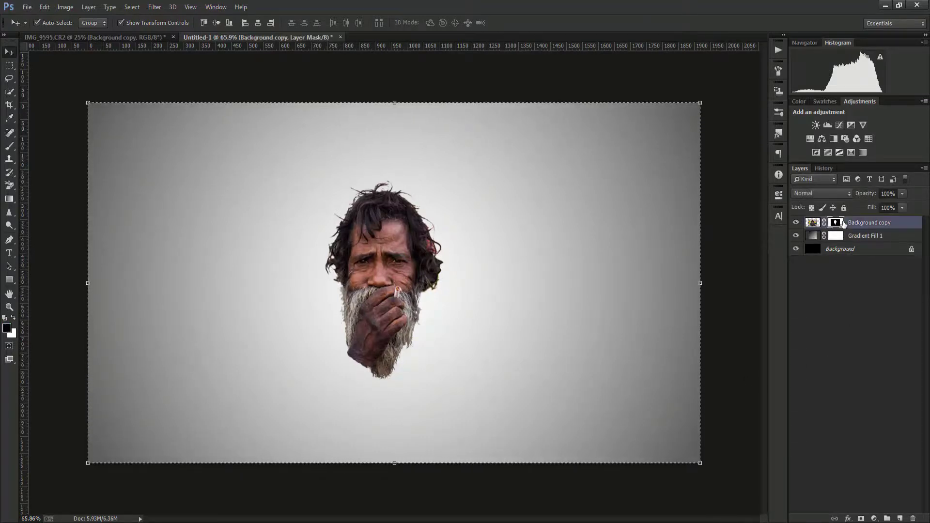
{"action": "left_click", "coordinate": [218, 22]}
{"action": "left_click", "coordinate": [258, 21]}
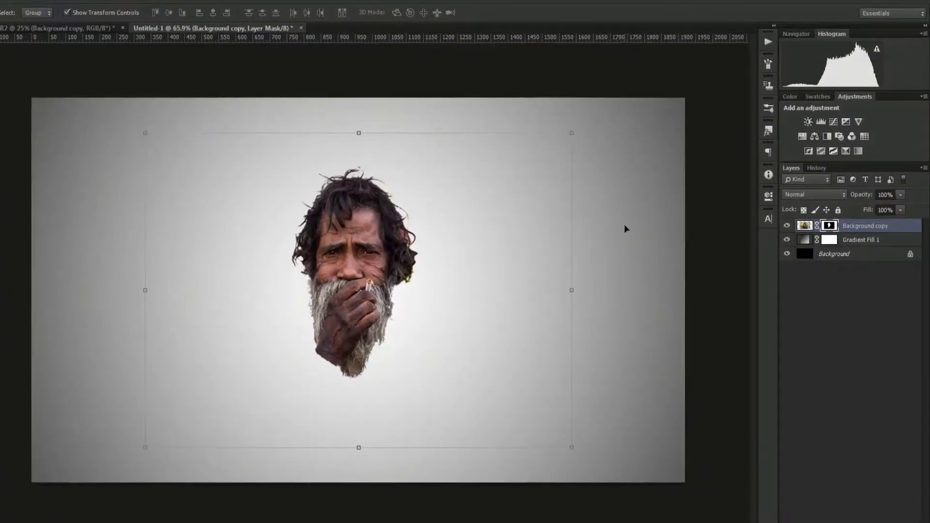
{"action": "left_click", "coordinate": [519, 319]}
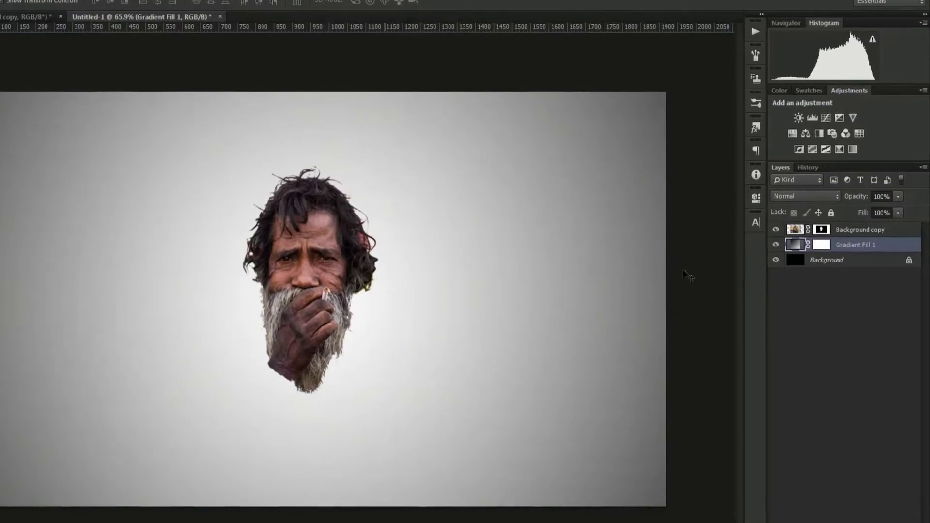
{"action": "left_click", "coordinate": [824, 232]}
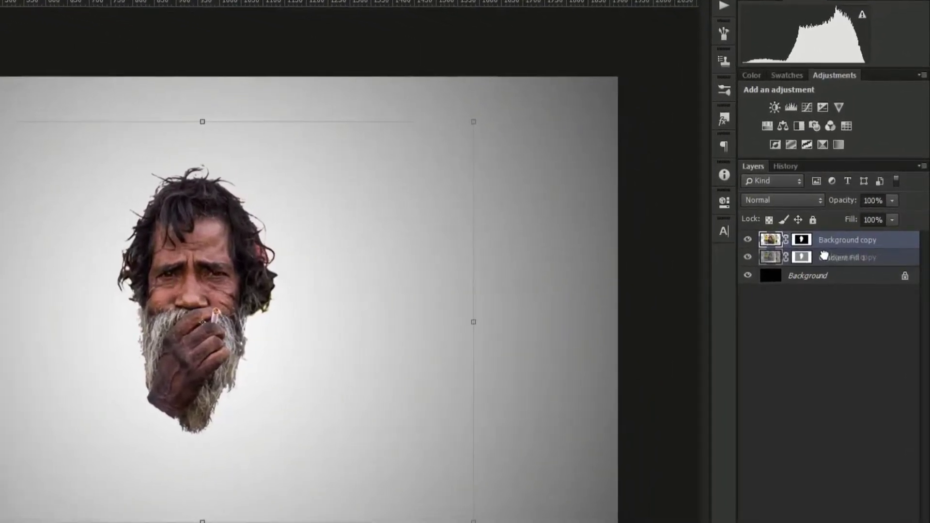
Move Background copy below Gradient Fill 1 and target the gradient's layer mask.
{"action": "left_click_drag", "start_coordinate": [830, 237], "coordinate": [825, 258]}
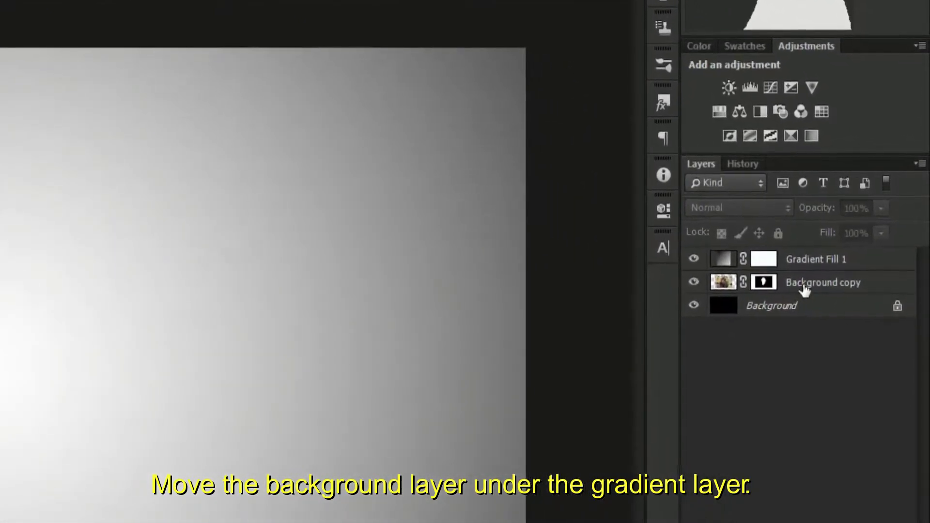
{"action": "left_click", "coordinate": [804, 288]}
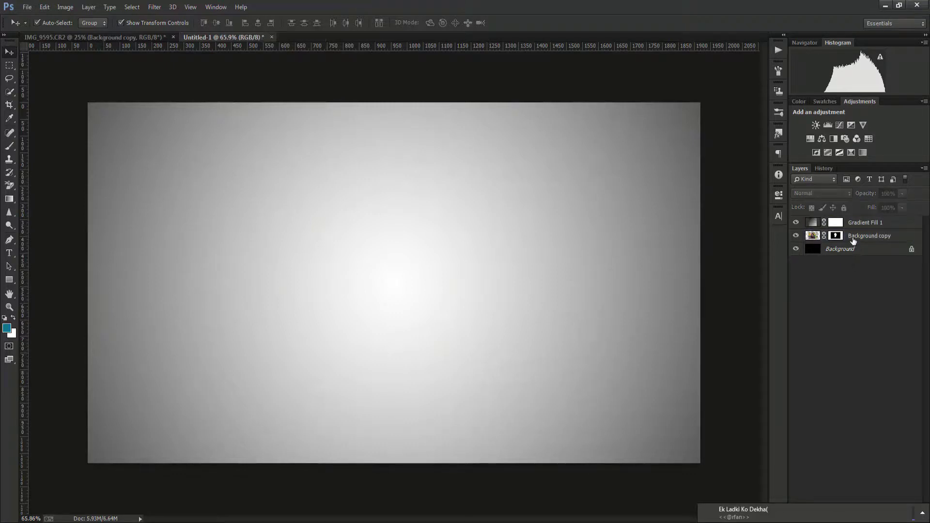
{"action": "left_click", "coordinate": [855, 224]}
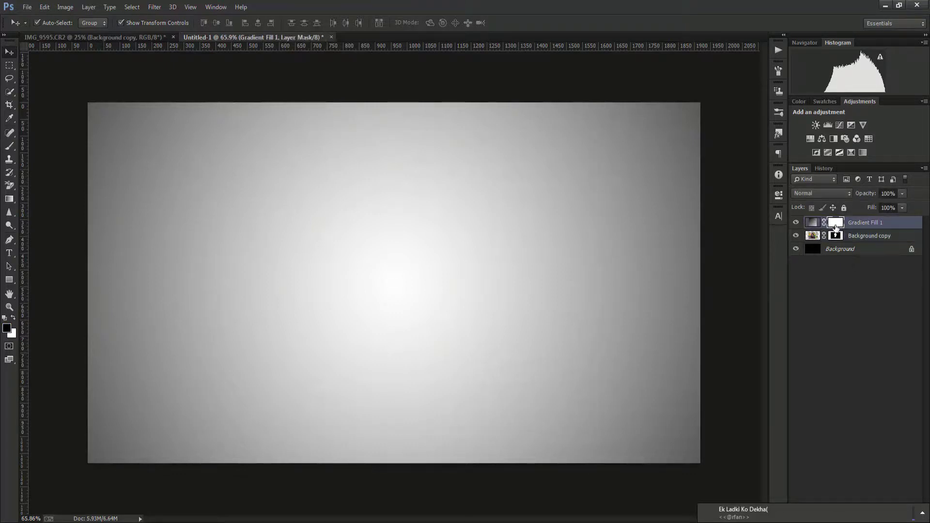
{"action": "left_click", "coordinate": [812, 222]}
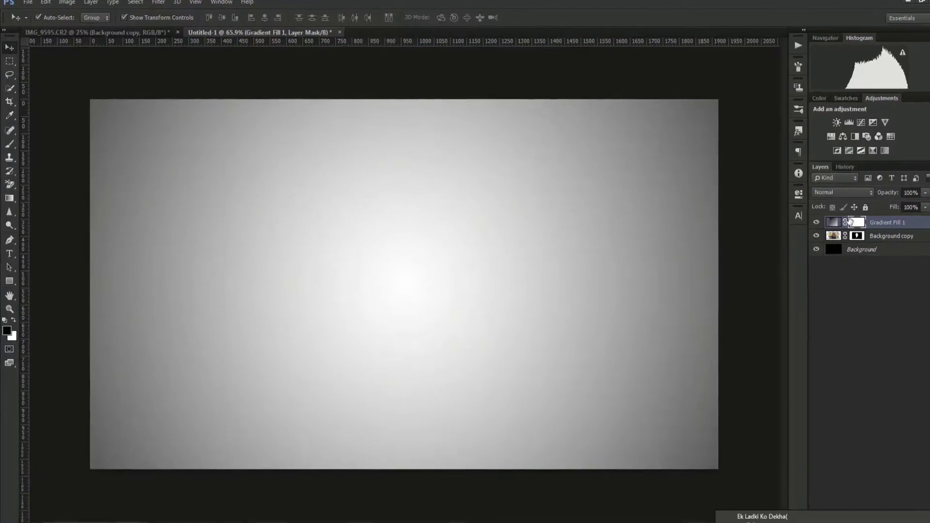
{"action": "left_click", "coordinate": [873, 222]}
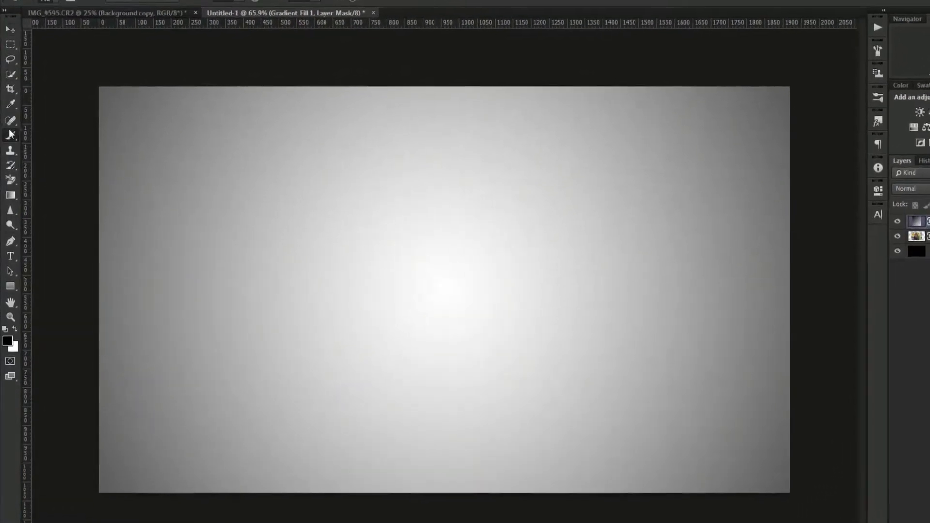
Set up the Brush tool with the 702 splatter tip and black colour.
{"action": "right_click", "coordinate": [10, 142]}
{"action": "left_click", "coordinate": [60, 132]}
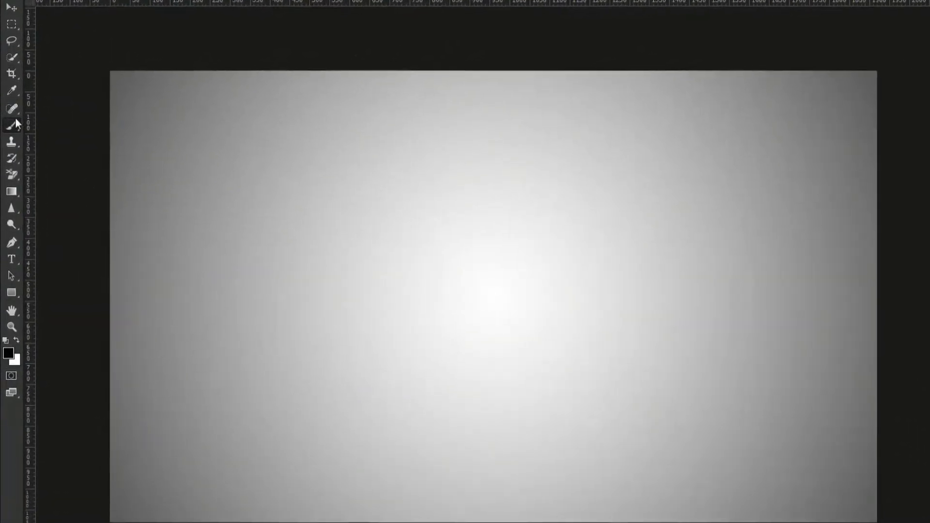
{"action": "right_click", "coordinate": [291, 209]}
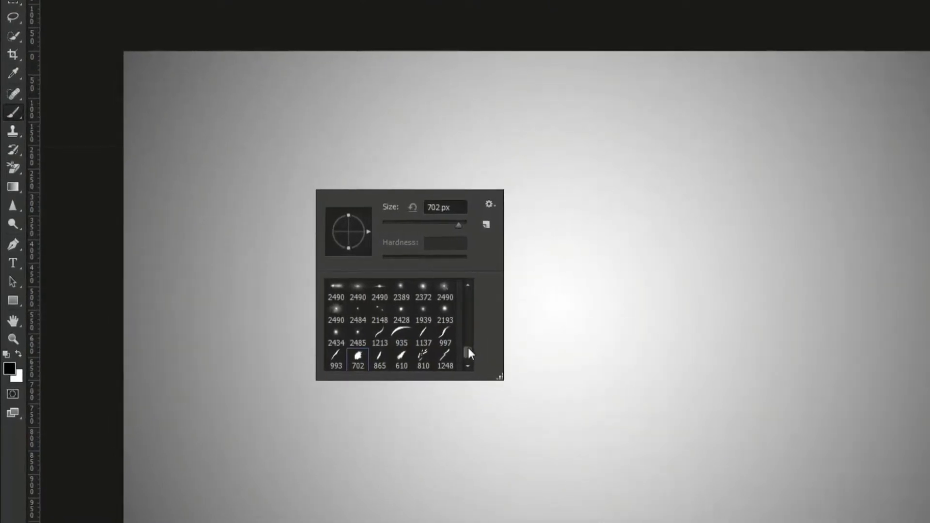
{"action": "left_click_drag", "start_coordinate": [482, 310], "coordinate": [483, 368]}
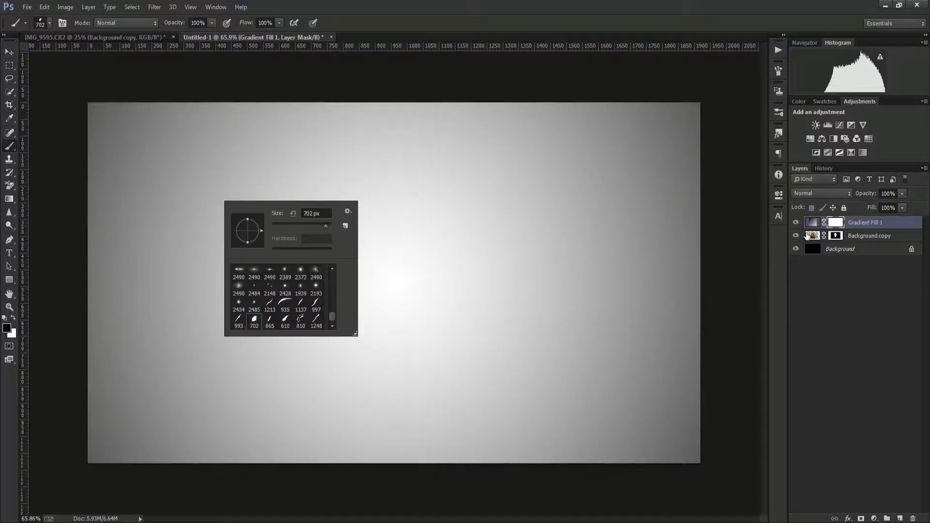
{"action": "key", "text": "Return"}
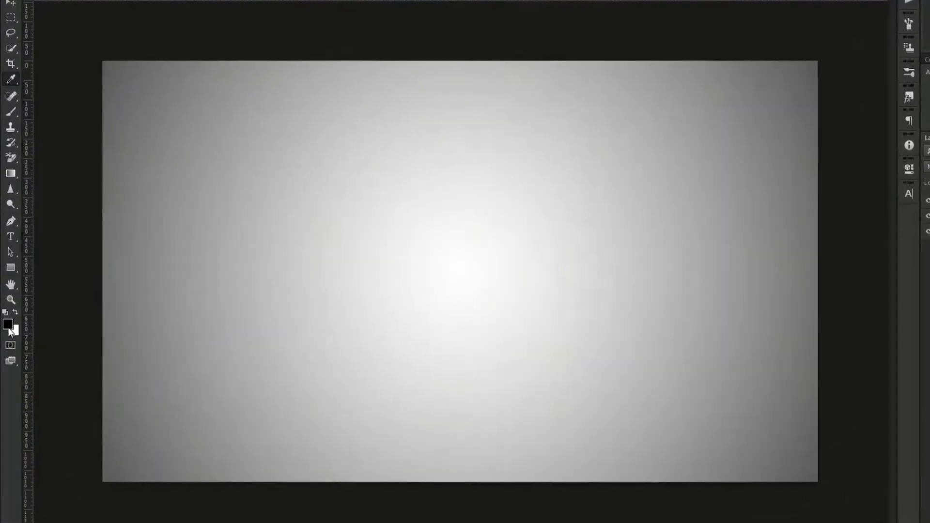
{"action": "left_click", "coordinate": [7, 328]}
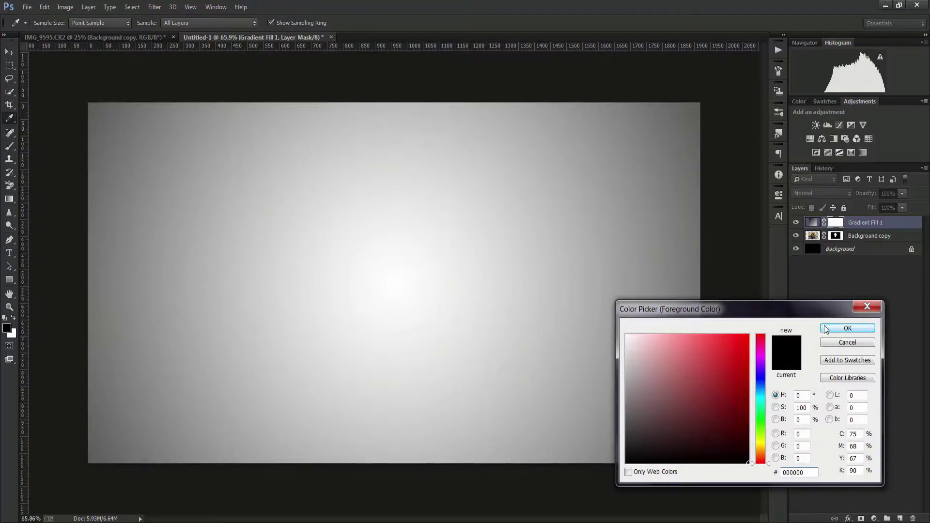
{"action": "left_click", "coordinate": [826, 329]}
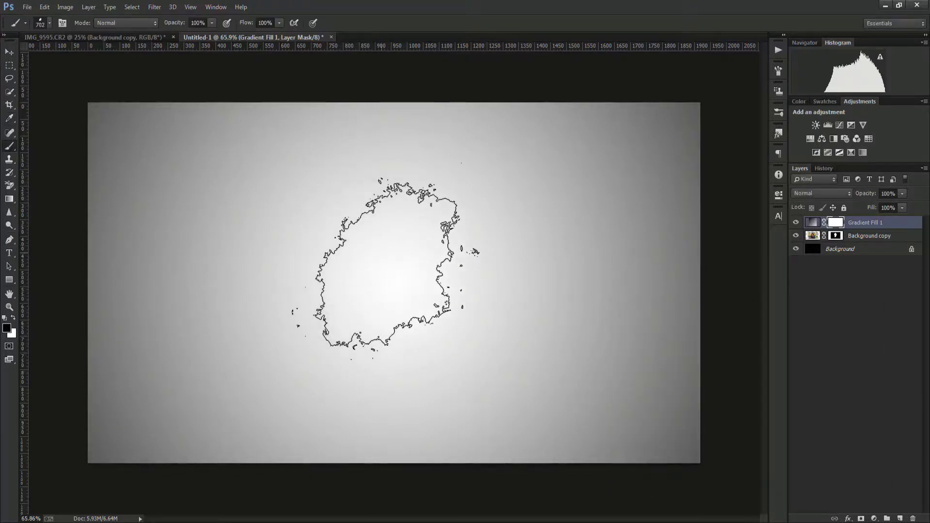
Paint splatters on Gradient Fill 1's mask, using a 90 px brush near the upper-left hair.
{"action": "left_click", "coordinate": [839, 222]}
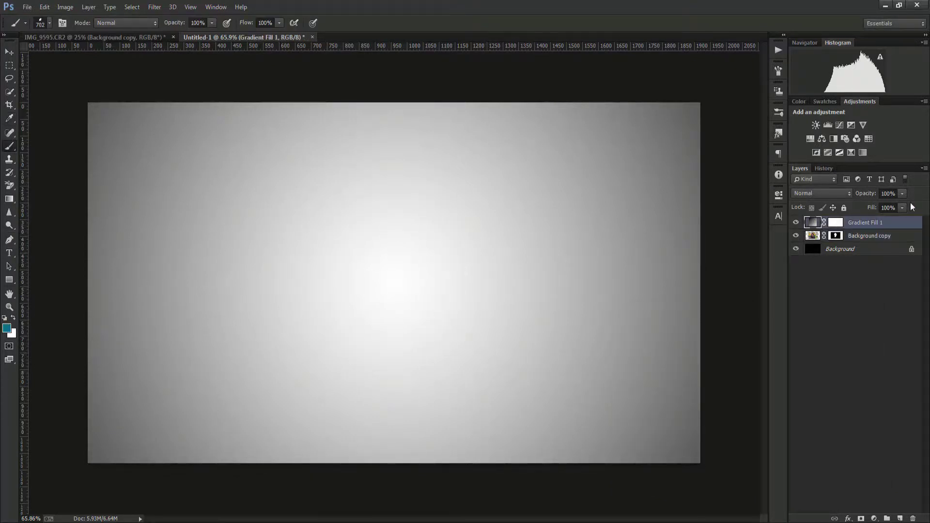
{"action": "left_click", "coordinate": [836, 220]}
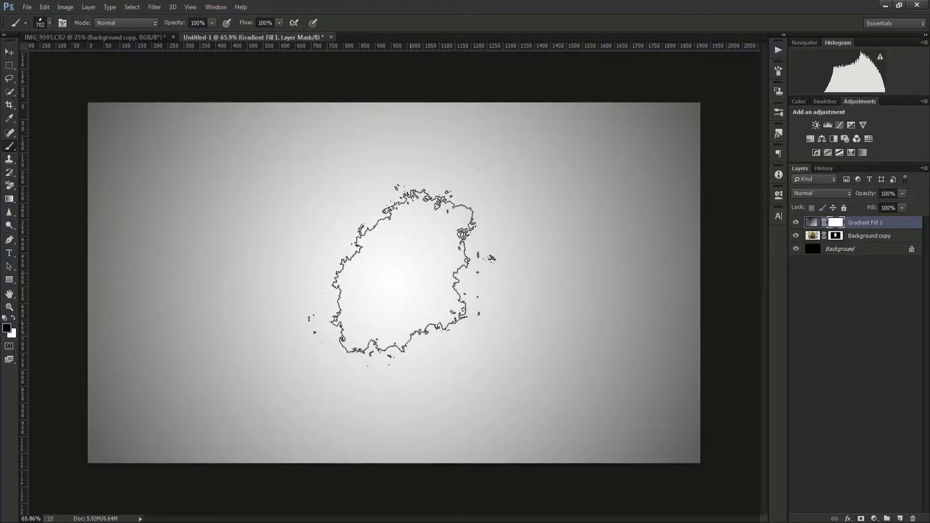
{"action": "left_click", "coordinate": [389, 264]}
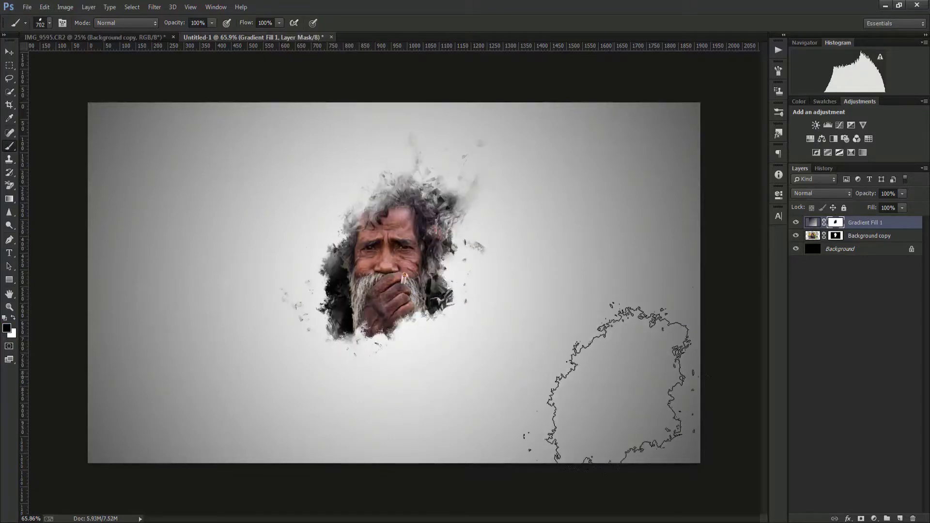
{"action": "right_click", "coordinate": [391, 262]}
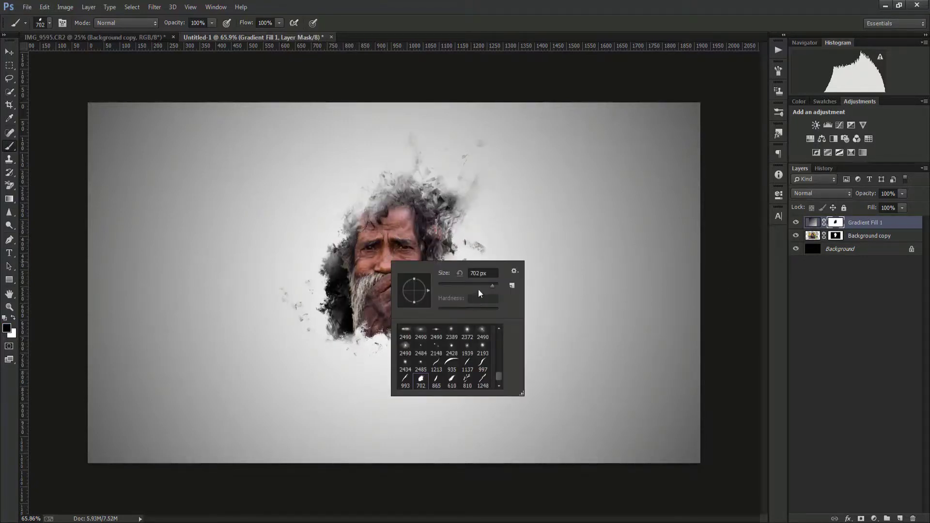
{"action": "left_click_drag", "start_coordinate": [475, 286], "coordinate": [465, 284]}
{"action": "key", "text": "Return"}
{"action": "mouse_move", "coordinate": [361, 237]}
{"action": "left_mouse_down"}
{"action": "mouse_move", "coordinate": [387, 180]}
{"action": "mouse_move", "coordinate": [361, 218]}
{"action": "left_mouse_up"}
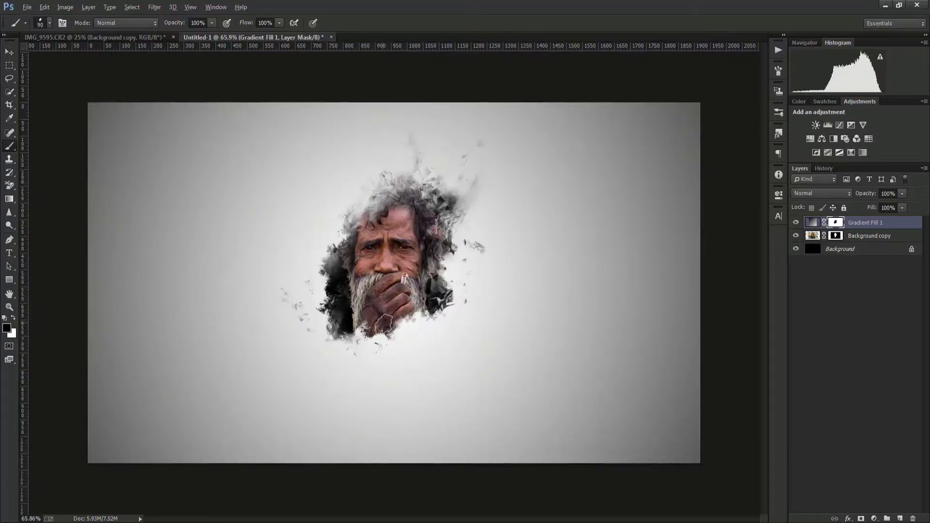
{"action": "right_click", "coordinate": [406, 272]}
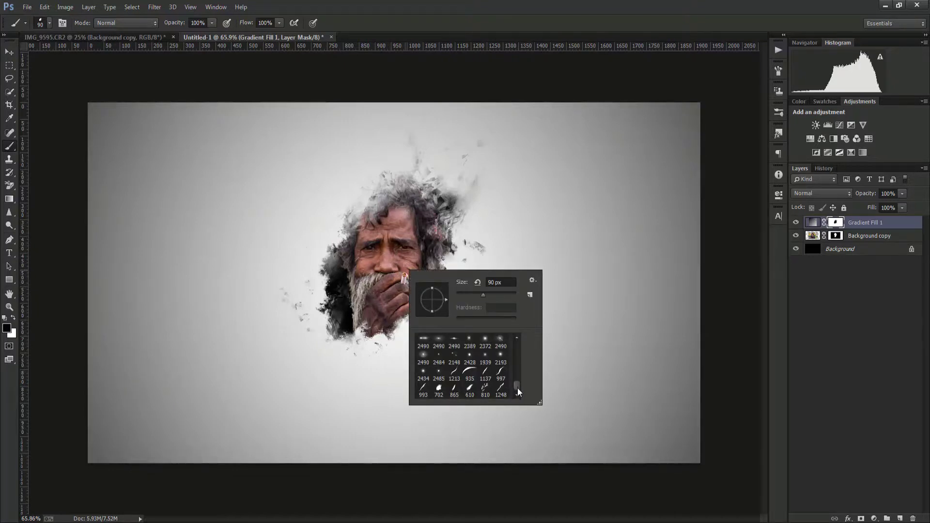
{"action": "left_click", "coordinate": [874, 431]}
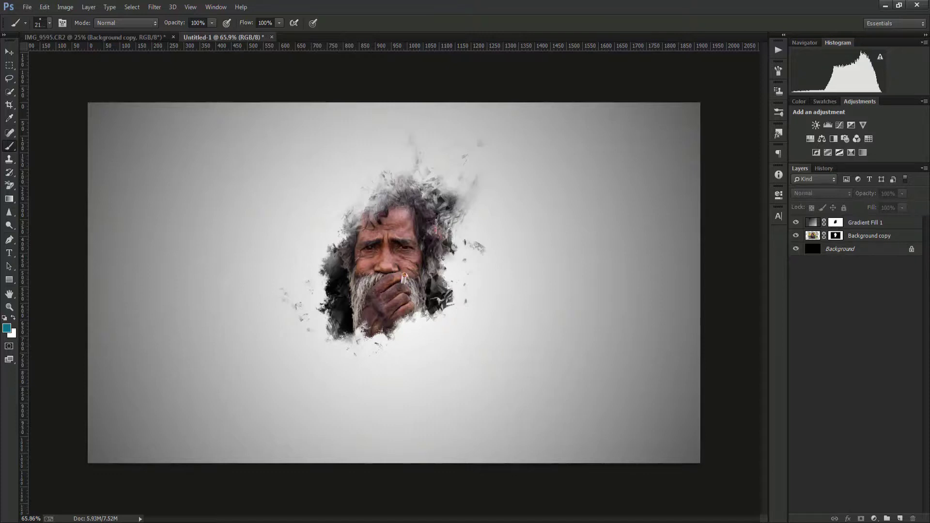
{"action": "left_click", "coordinate": [861, 228]}
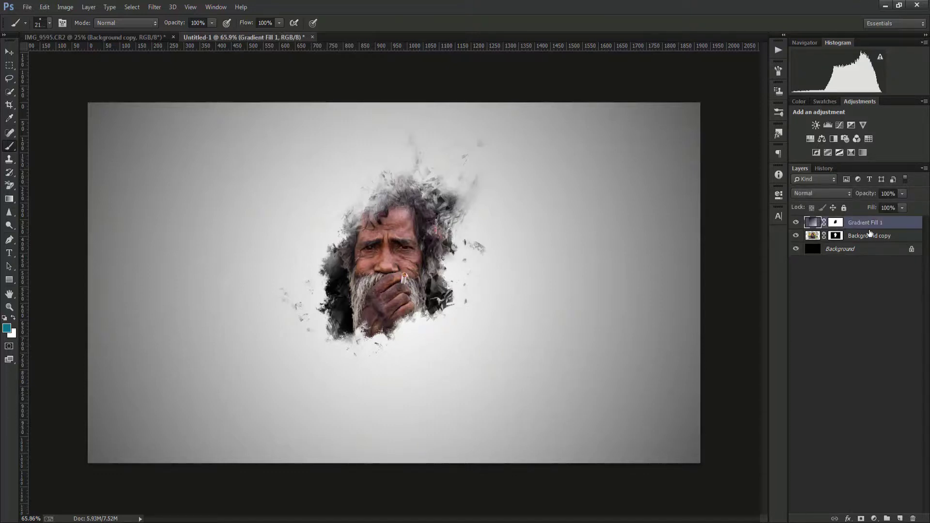
{"action": "left_click", "coordinate": [870, 235]}
Add a Black, White Gradient Map adjustment above Background copy.
{"action": "left_click", "coordinate": [852, 238]}
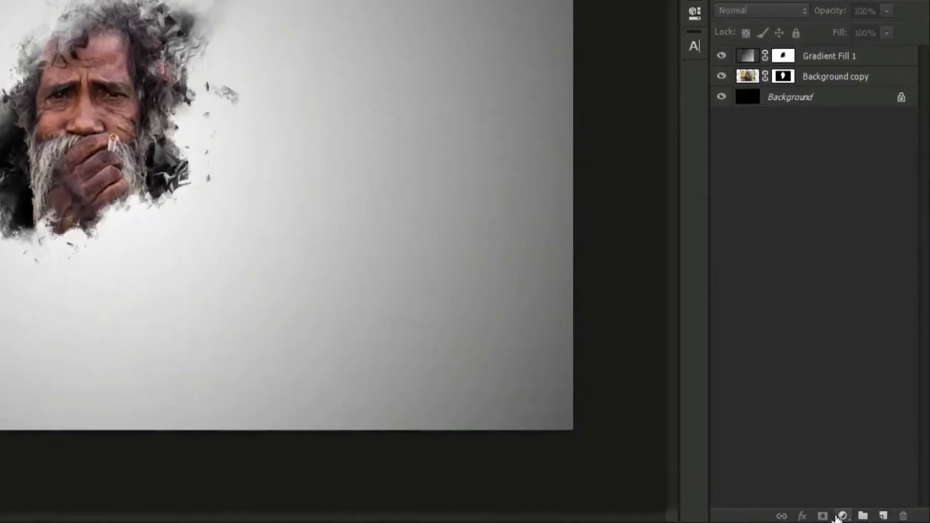
{"action": "left_click", "coordinate": [840, 516]}
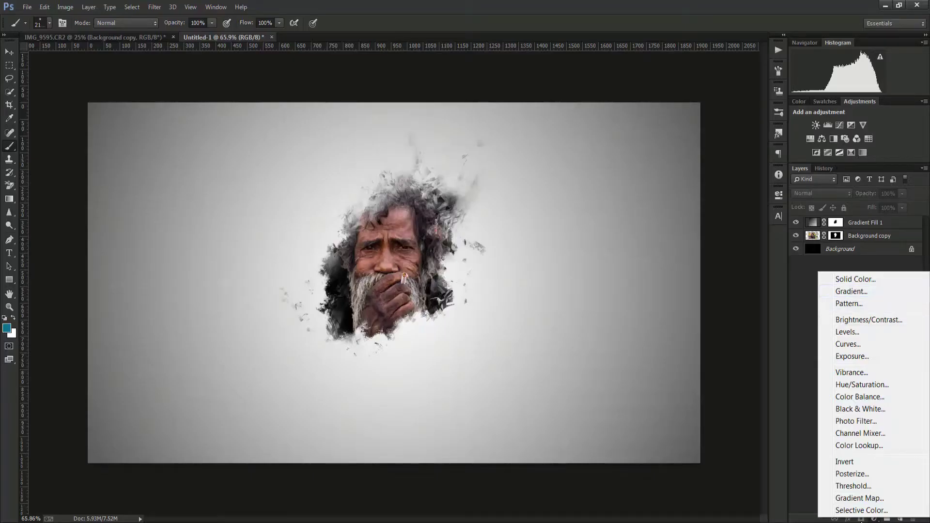
{"action": "left_click", "coordinate": [866, 499]}
{"action": "left_click", "coordinate": [683, 223]}
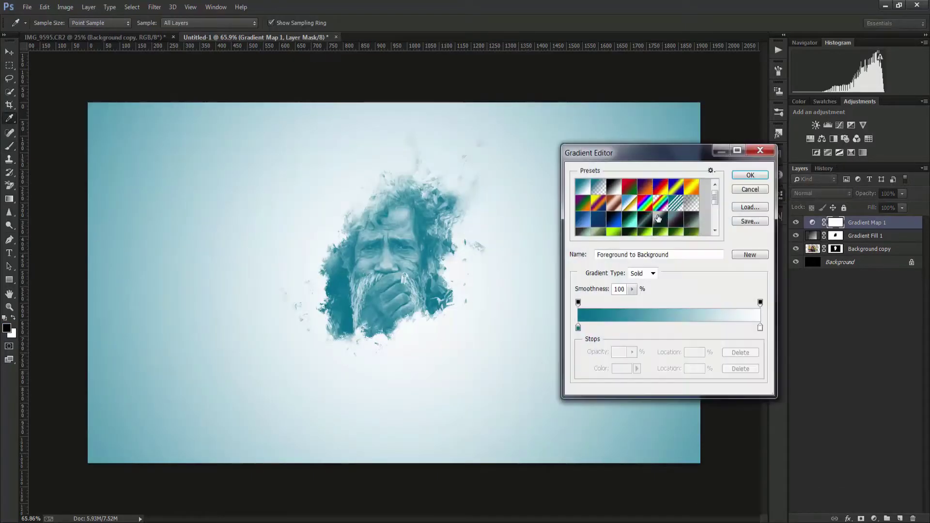
{"action": "left_click", "coordinate": [614, 187]}
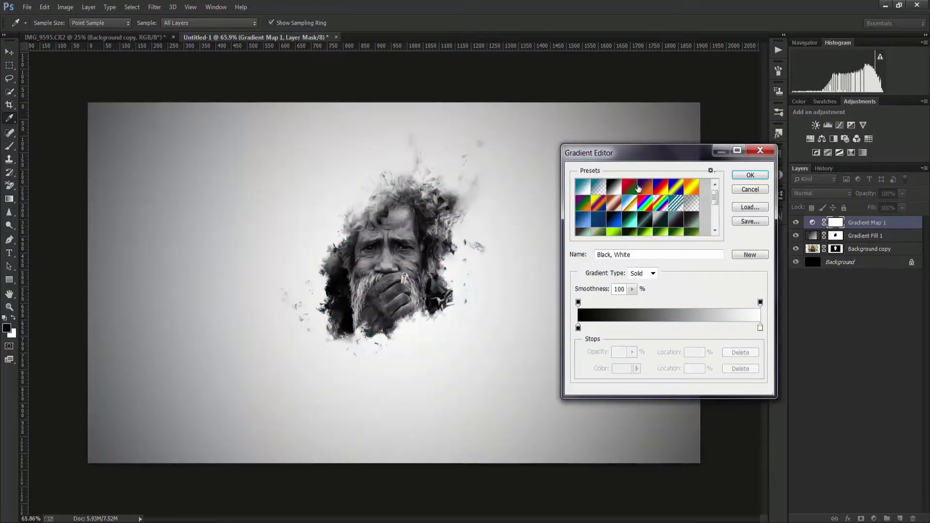
{"action": "left_click", "coordinate": [749, 175]}
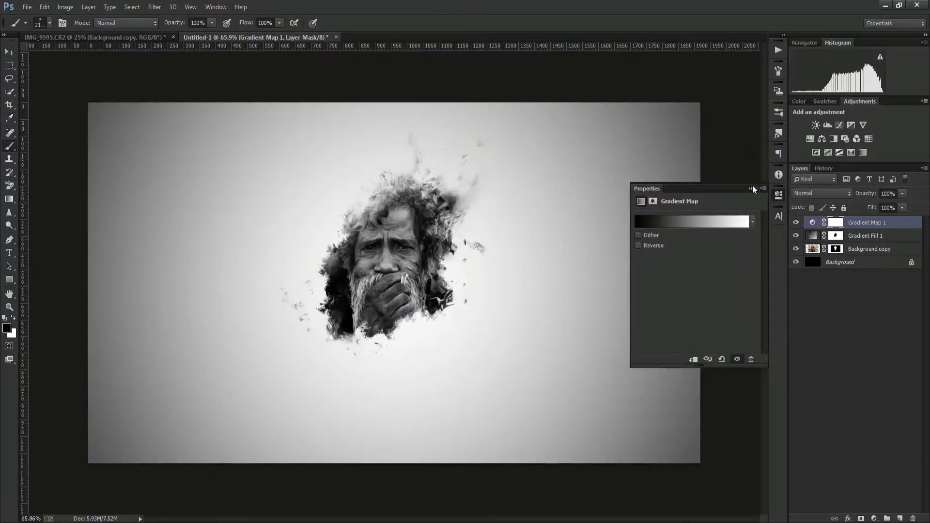
{"action": "left_click", "coordinate": [750, 188]}
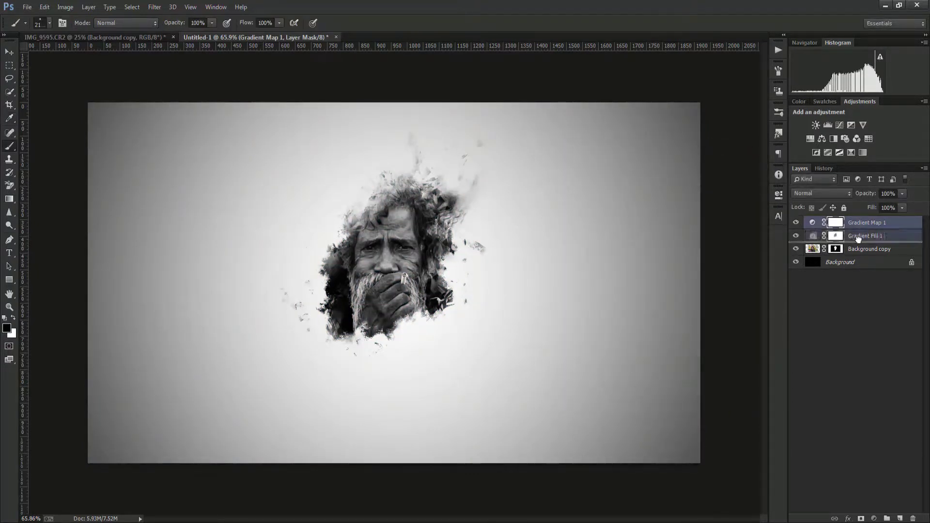
Move Gradient Map 1 below Gradient Fill 1 and clip it to the portrait.
{"action": "left_click_drag", "start_coordinate": [854, 230], "coordinate": [853, 242]}
{"action": "right_click", "coordinate": [860, 236]}
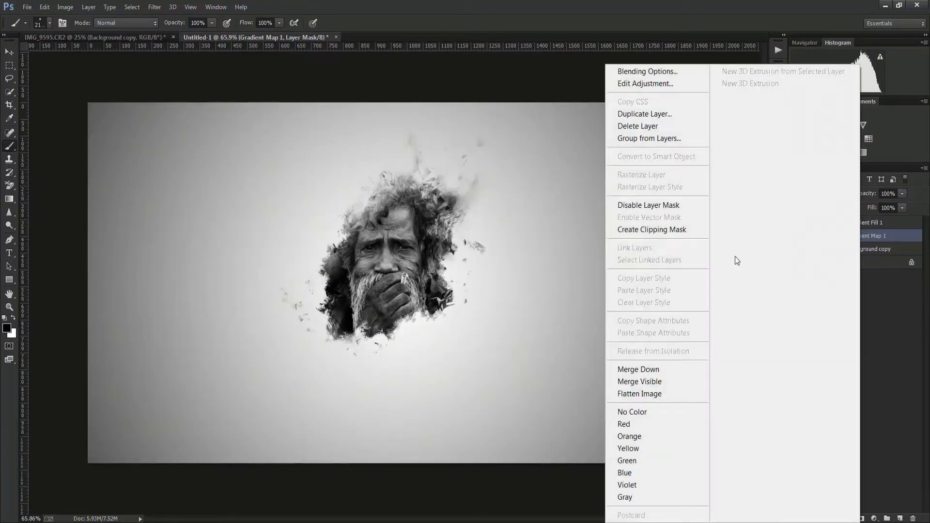
{"action": "left_click", "coordinate": [666, 226]}
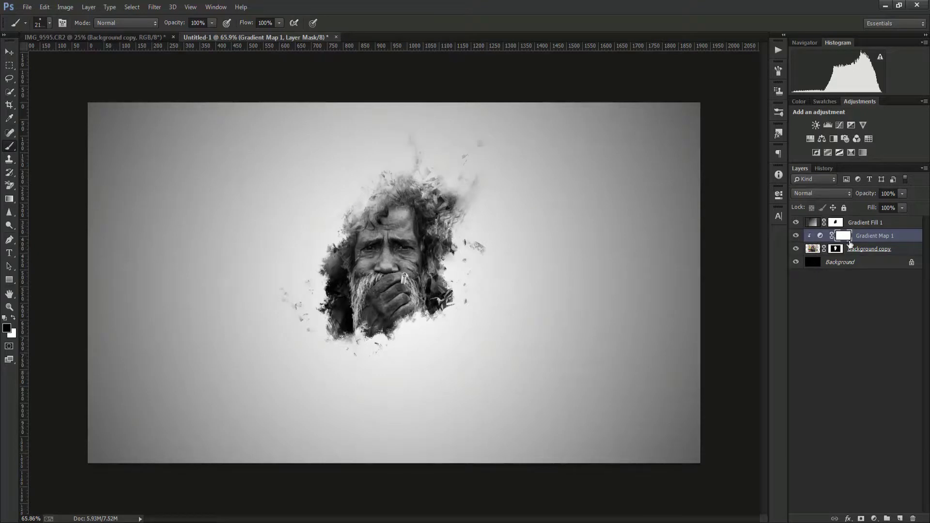
Add Gradient Map 2 with the Black, White preset as a clipping mask.
{"action": "left_click", "coordinate": [873, 518]}
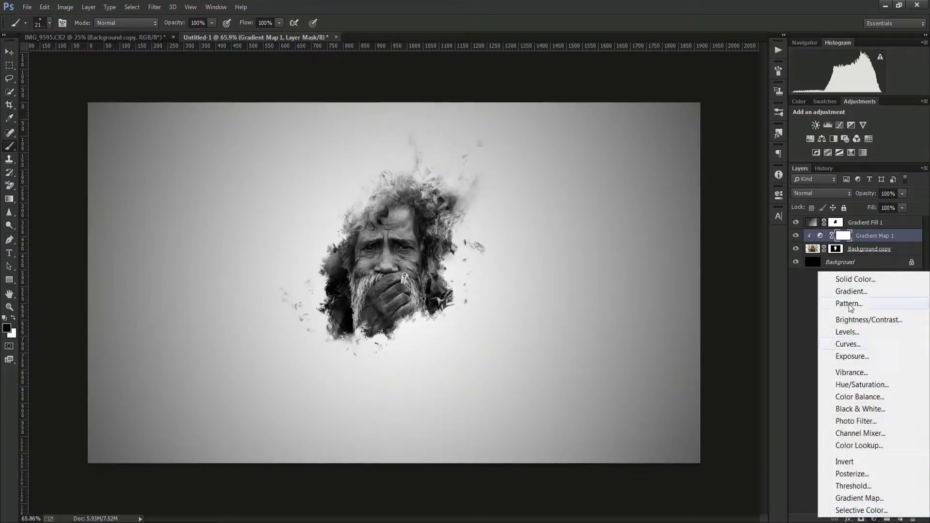
{"action": "left_click", "coordinate": [855, 498]}
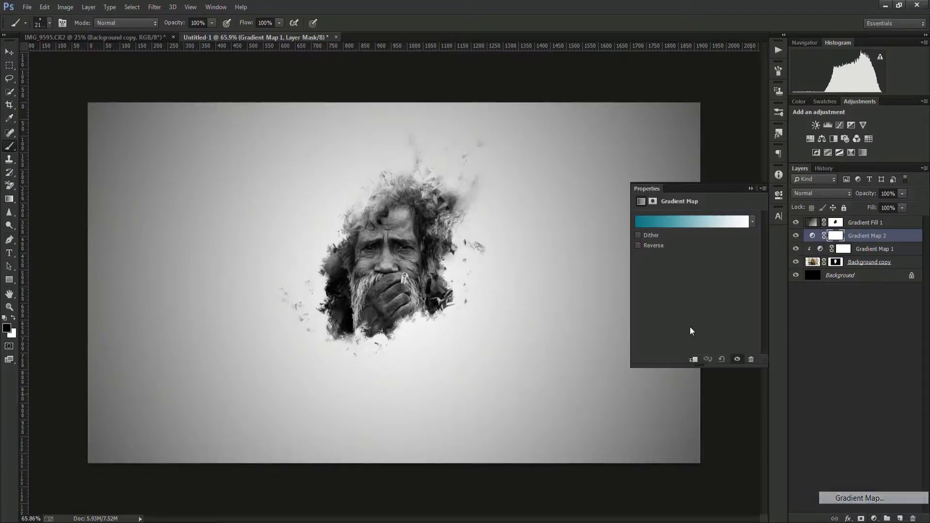
{"action": "left_click", "coordinate": [686, 220]}
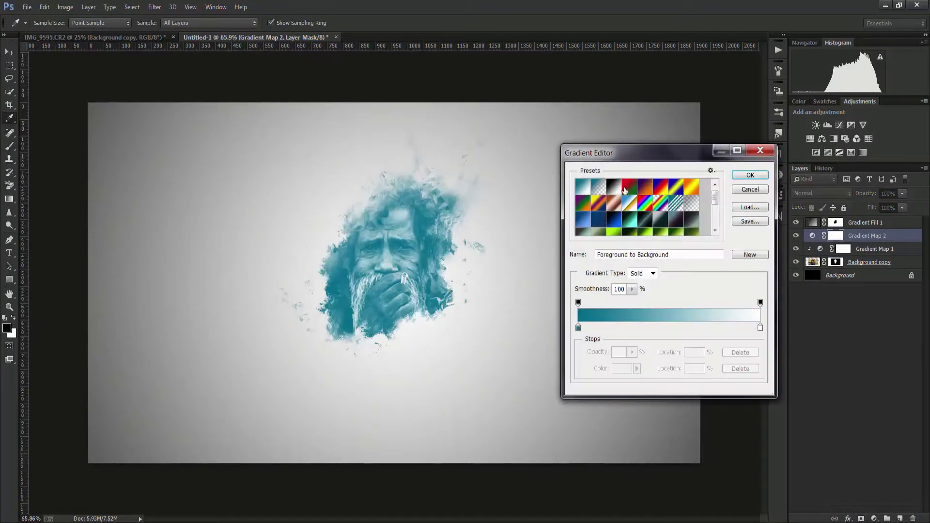
{"action": "left_click", "coordinate": [616, 186]}
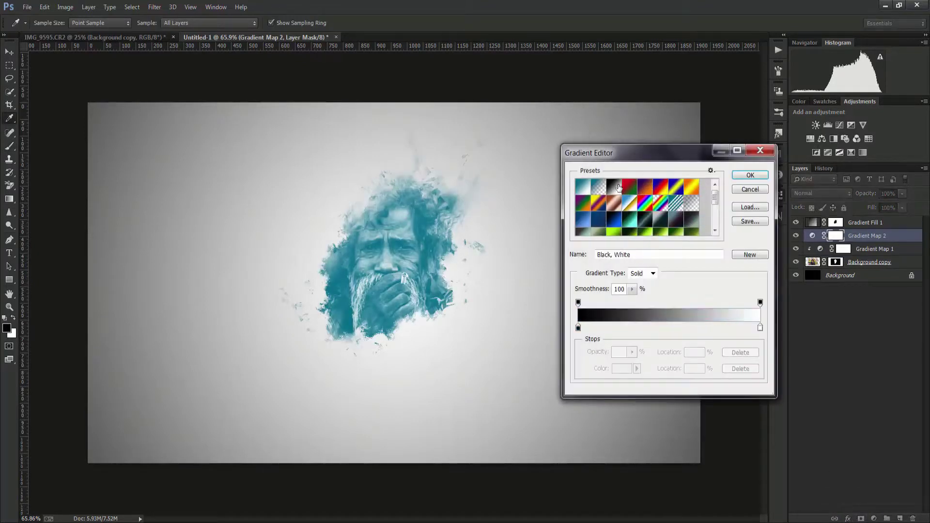
{"action": "left_click", "coordinate": [748, 177]}
{"action": "left_click", "coordinate": [750, 187]}
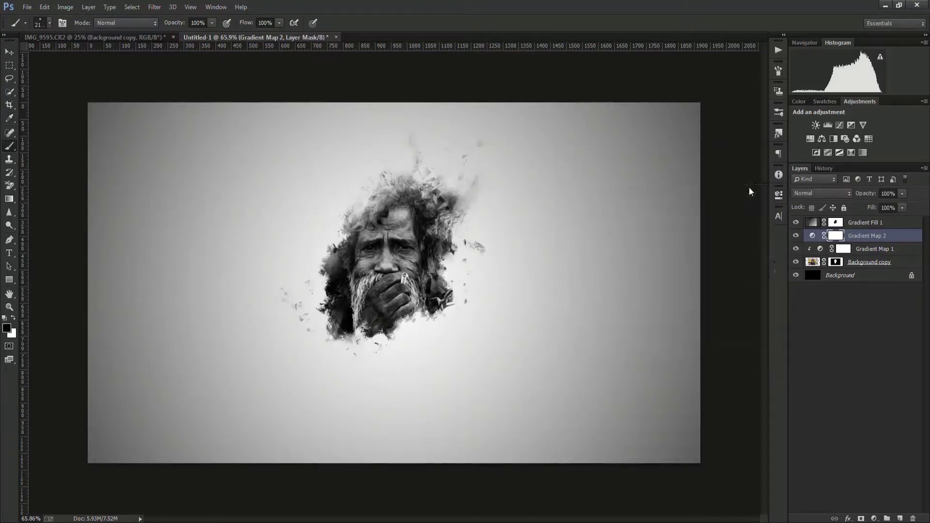
{"action": "right_click", "coordinate": [867, 236]}
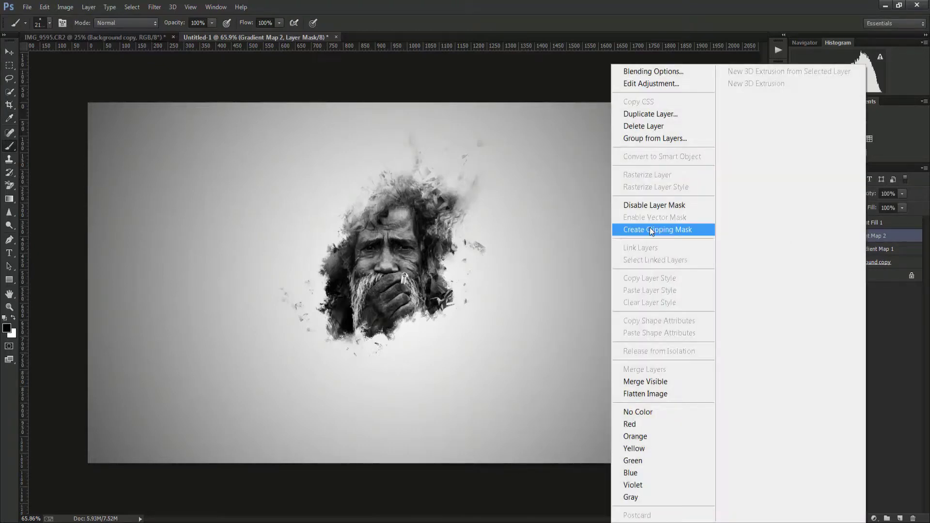
{"action": "left_click", "coordinate": [649, 228]}
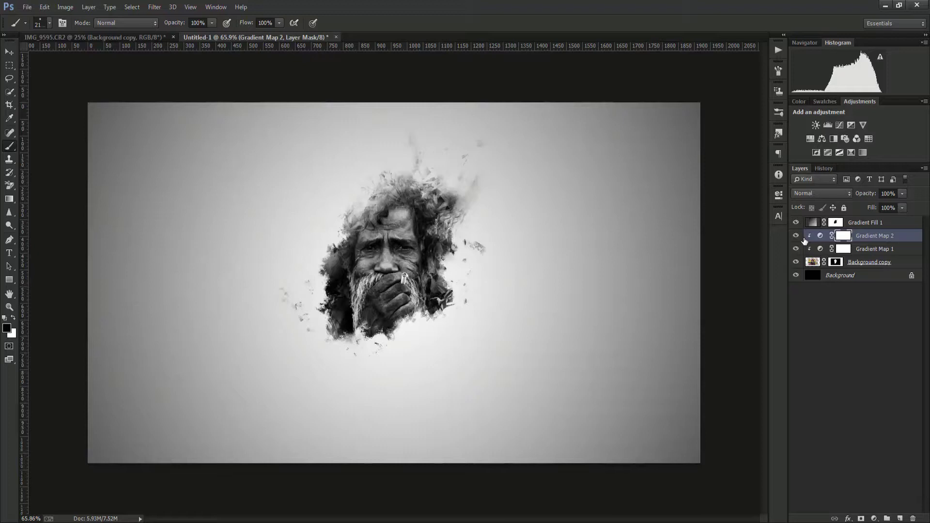
Set up a soft round brush at 326 px for the new layer.
{"action": "left_click", "coordinate": [8, 51]}
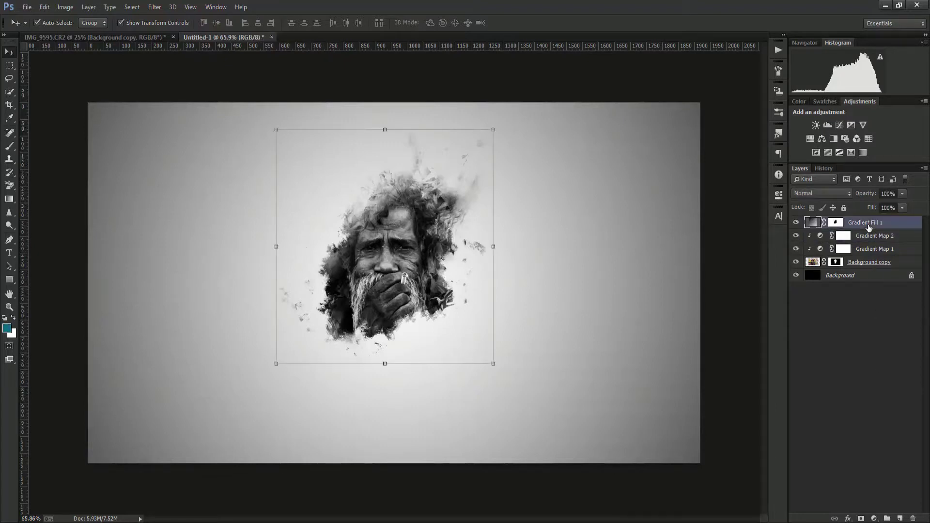
{"action": "right_click", "coordinate": [411, 253]}
{"action": "left_click_drag", "start_coordinate": [517, 359], "coordinate": [517, 323]}
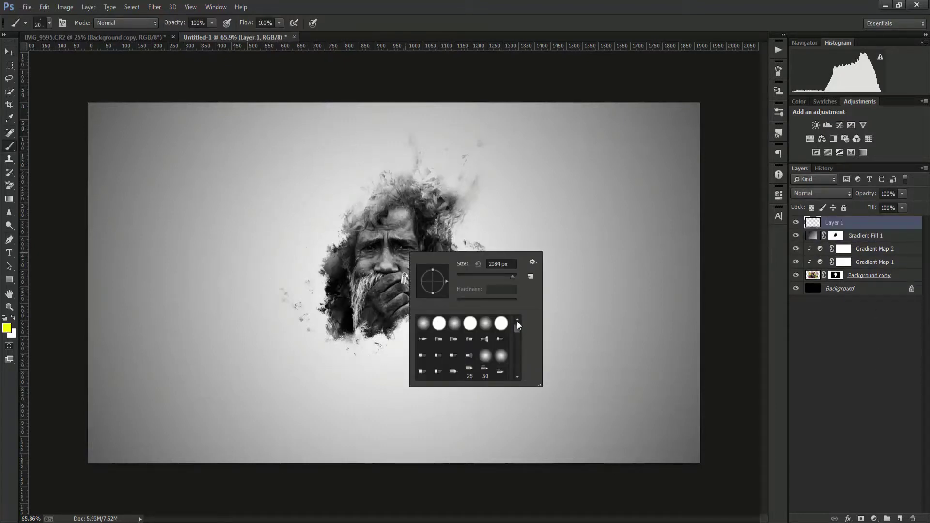
{"action": "left_click", "coordinate": [423, 325]}
{"action": "left_click_drag", "start_coordinate": [484, 280], "coordinate": [487, 280]}
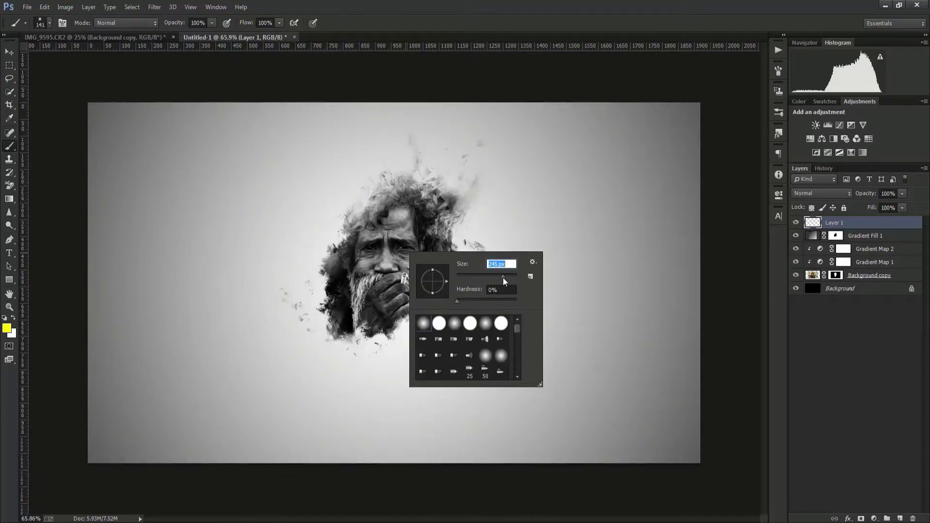
{"action": "left_click_drag", "start_coordinate": [504, 277], "coordinate": [506, 278]}
{"action": "left_click", "coordinate": [780, 373]}
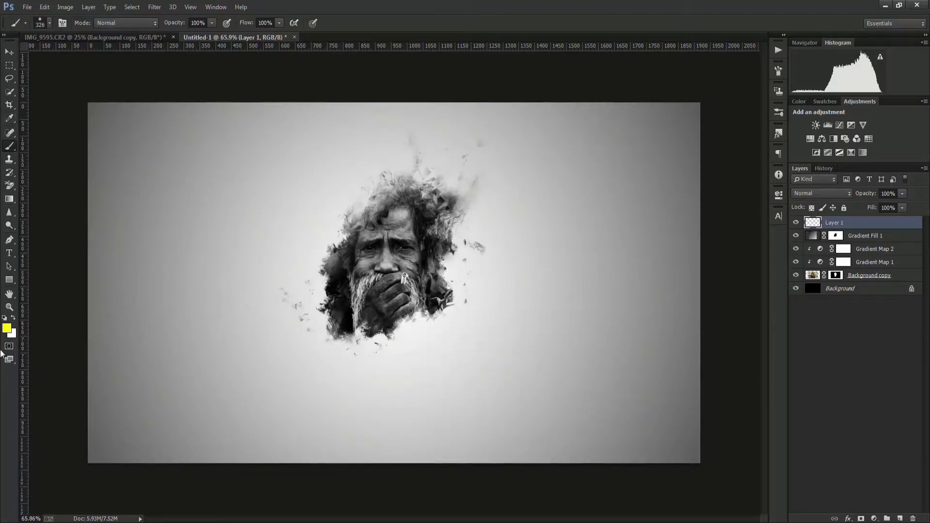
Paint yellow over the beard and left cheek, blending Layer 1 in Soft Light.
{"action": "left_click", "coordinate": [343, 312]}
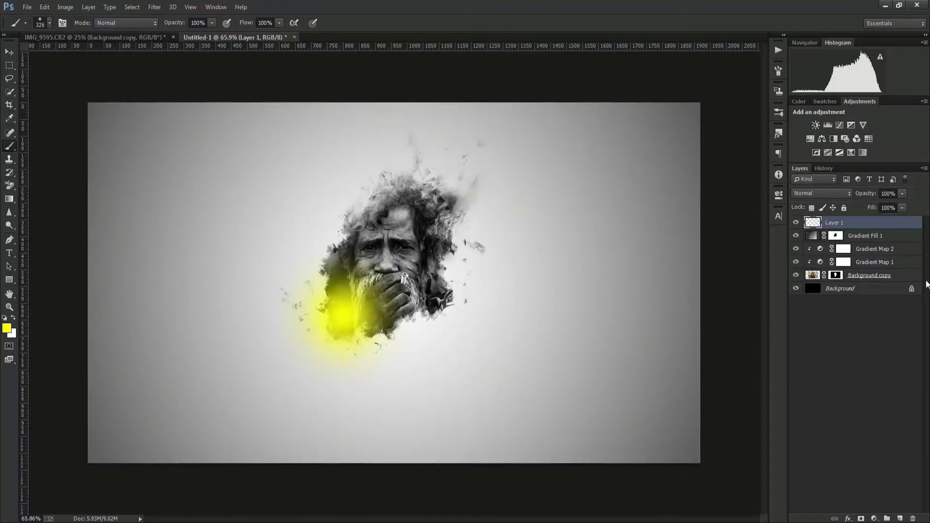
{"action": "left_click", "coordinate": [811, 193]}
{"action": "left_click", "coordinate": [812, 365]}
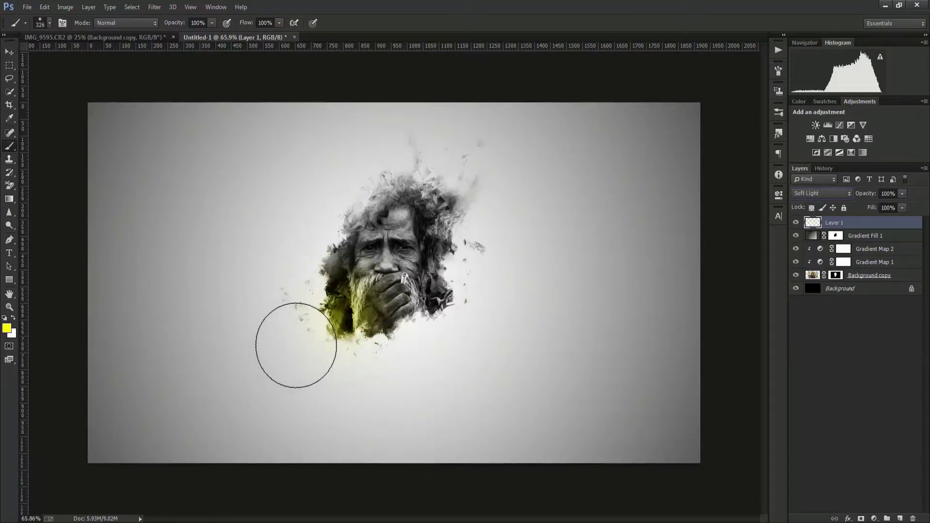
{"action": "left_click", "coordinate": [7, 328]}
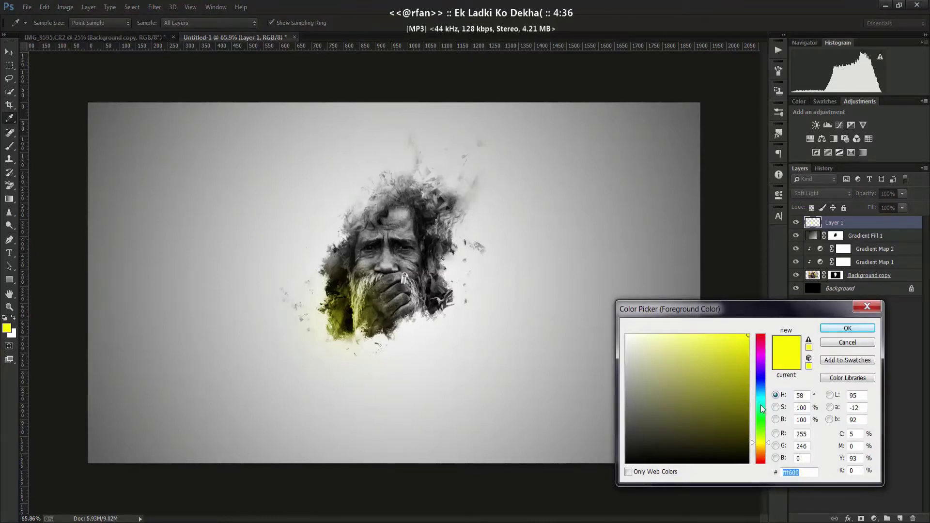
Switch the foreground colour from yellow to blue for the right side of the face.
{"action": "left_click_drag", "start_coordinate": [760, 405], "coordinate": [760, 391]}
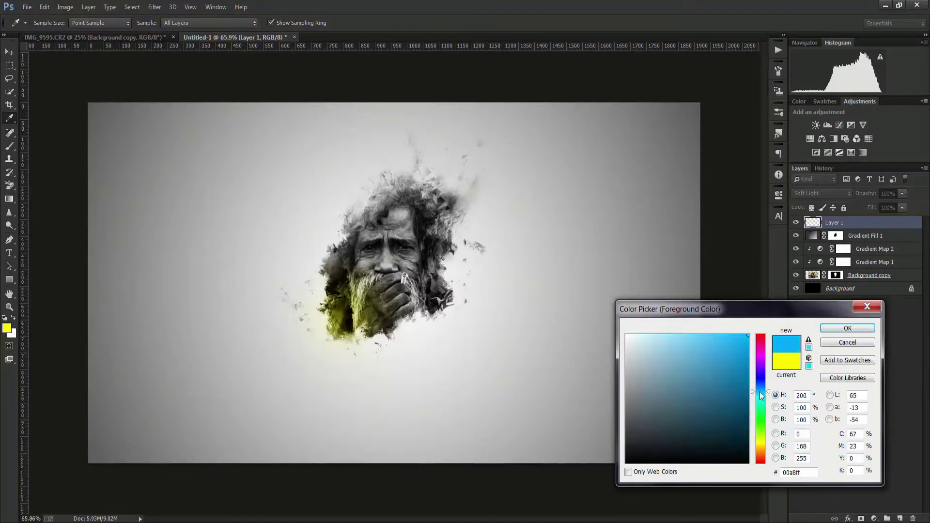
{"action": "left_click", "coordinate": [823, 329]}
{"action": "key", "text": "b"}
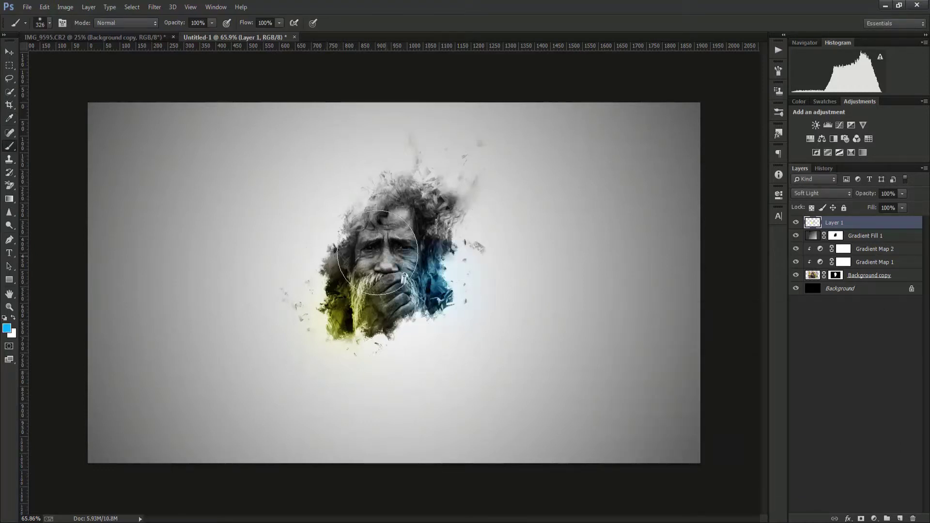
{"action": "right_click", "coordinate": [368, 262]}
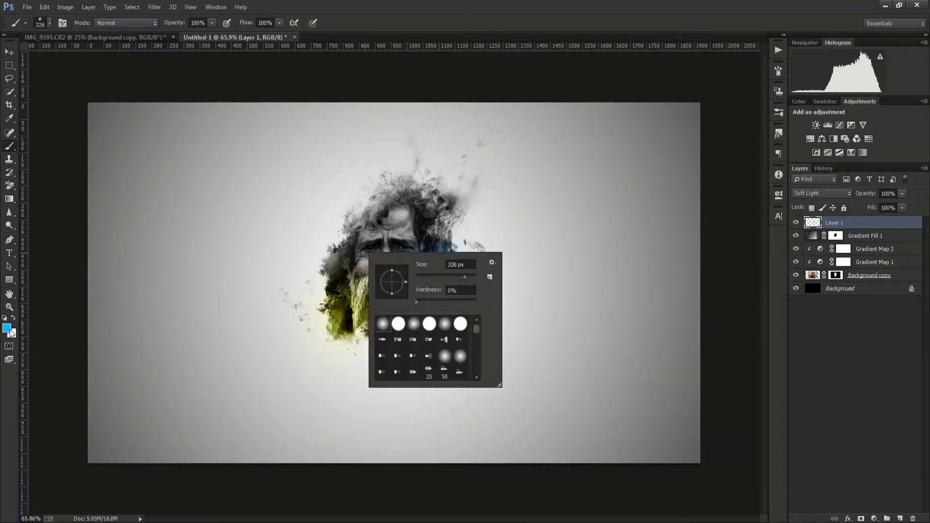
Tint the hair left of the face with pure red.
{"action": "left_click", "coordinate": [7, 328]}
{"action": "left_click_drag", "start_coordinate": [761, 395], "coordinate": [761, 334]}
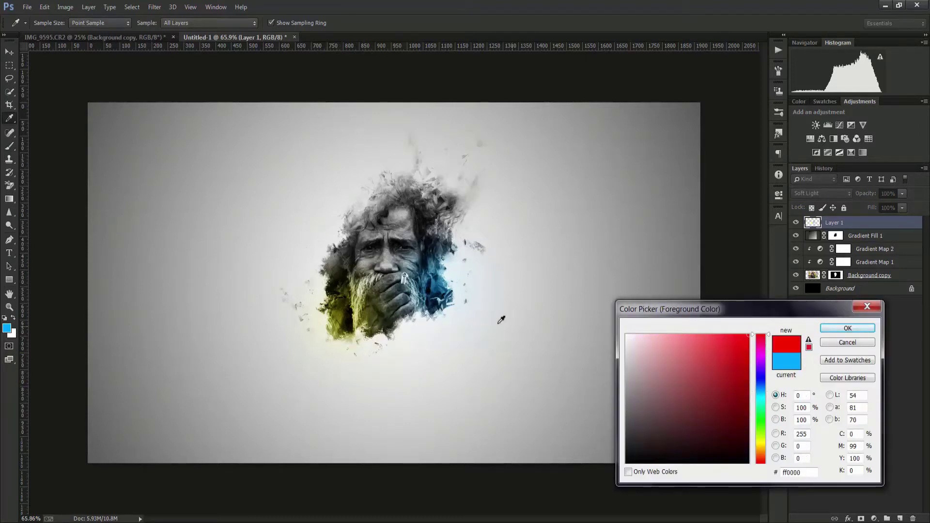
{"action": "left_click", "coordinate": [847, 328]}
{"action": "left_click", "coordinate": [326, 249]}
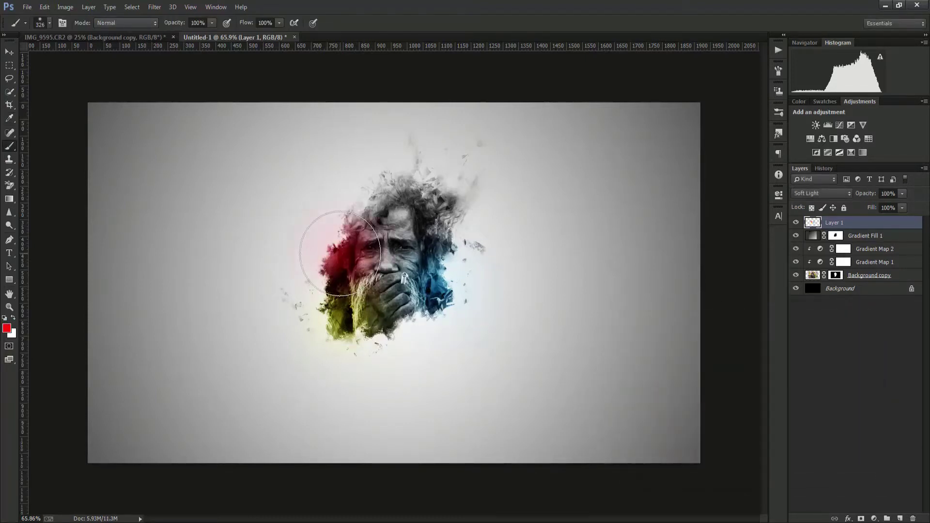
Browse the brush presets and set a dark green foreground colour.
{"action": "right_click", "coordinate": [460, 333]}
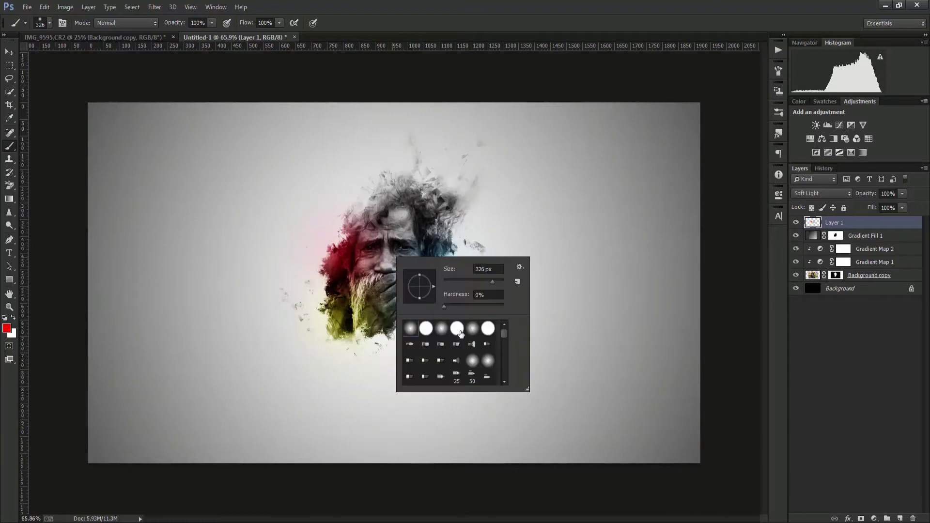
{"action": "left_click", "coordinate": [519, 267]}
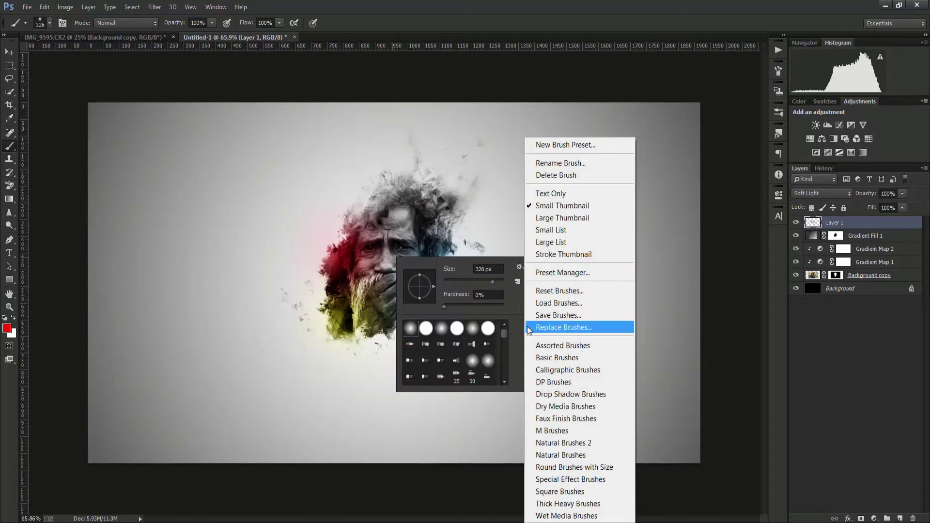
{"action": "key", "text": "Escape"}
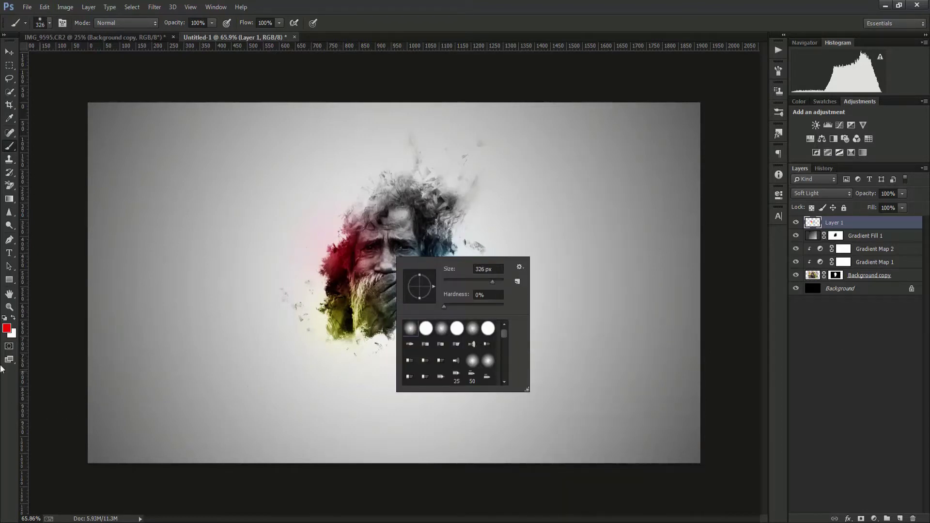
{"action": "left_click", "coordinate": [7, 330]}
{"action": "left_click_drag", "start_coordinate": [761, 370], "coordinate": [766, 429]}
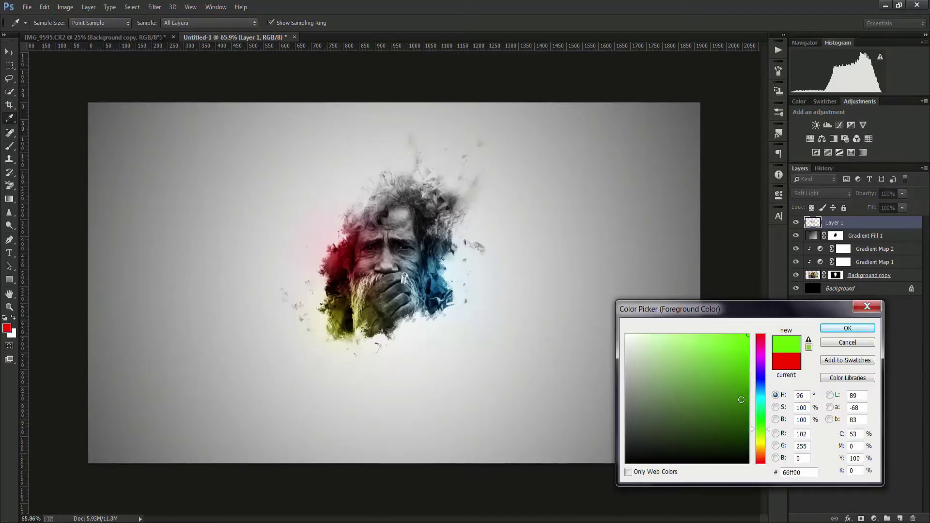
{"action": "left_click_drag", "start_coordinate": [741, 399], "coordinate": [756, 416]}
{"action": "left_click", "coordinate": [845, 328]}
{"action": "key", "text": "b"}
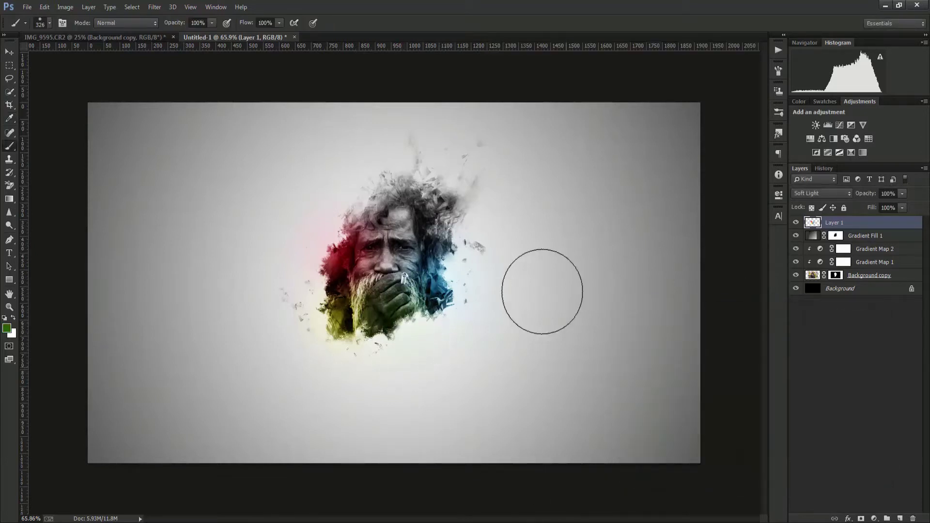
Paint a dark red wash over the man's hair.
{"action": "right_click", "coordinate": [416, 213]}
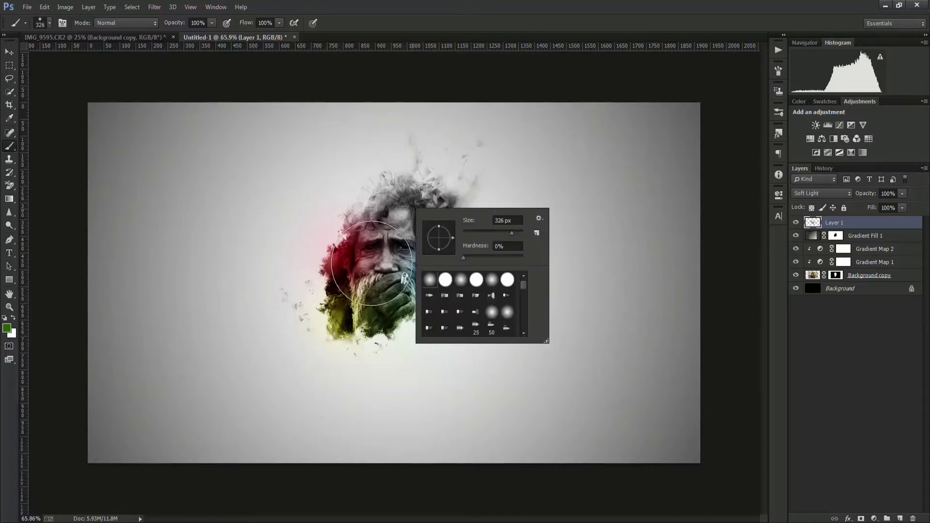
{"action": "left_click", "coordinate": [7, 329]}
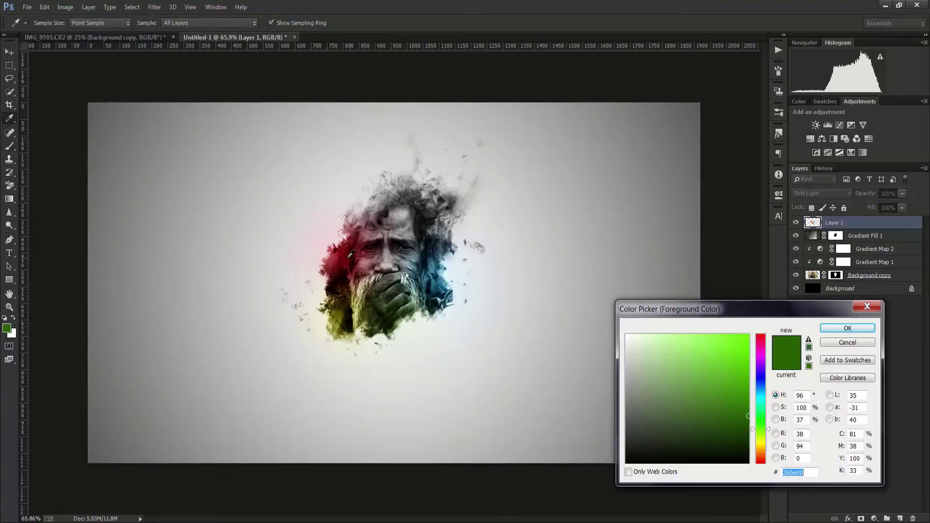
{"action": "left_click", "coordinate": [351, 253]}
{"action": "left_click", "coordinate": [835, 331]}
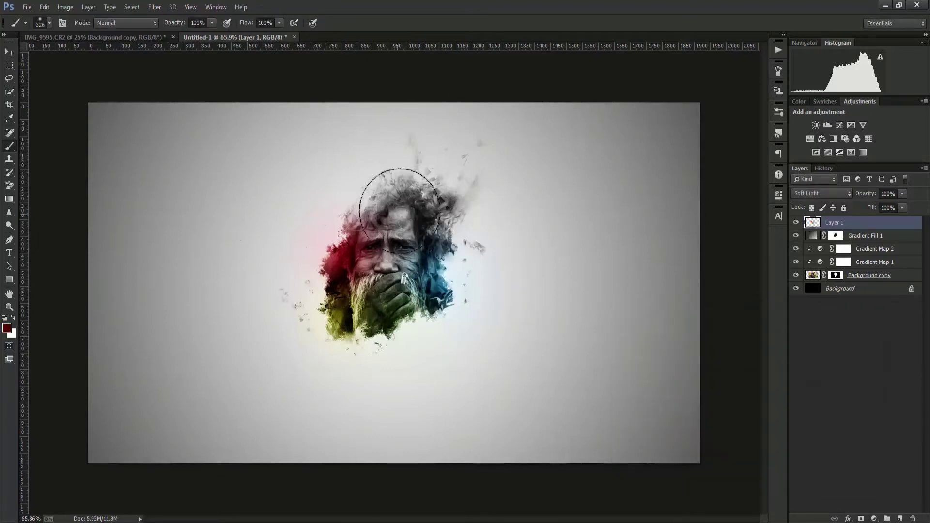
{"action": "left_click_drag", "start_coordinate": [378, 213], "coordinate": [465, 233]}
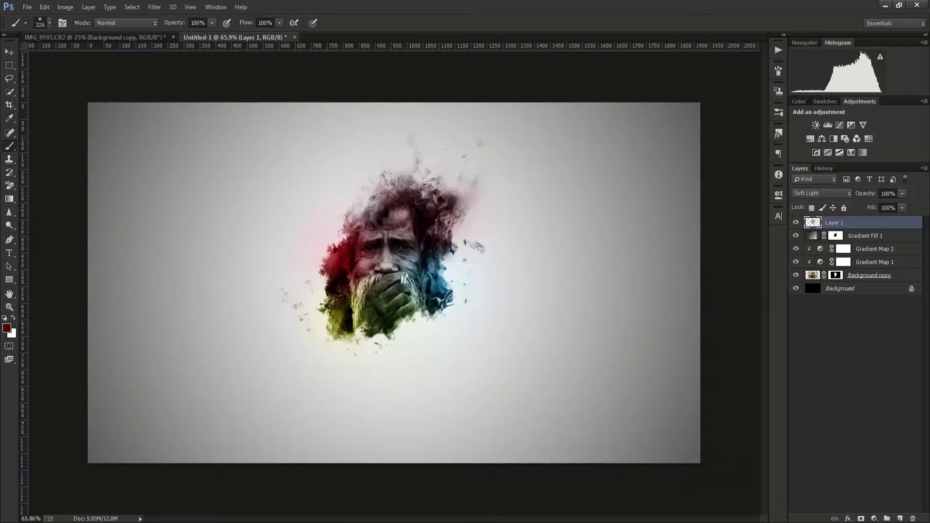
Sample a teal blue (276783) from the portrait as the next paint colour.
{"action": "left_click", "coordinate": [7, 329]}
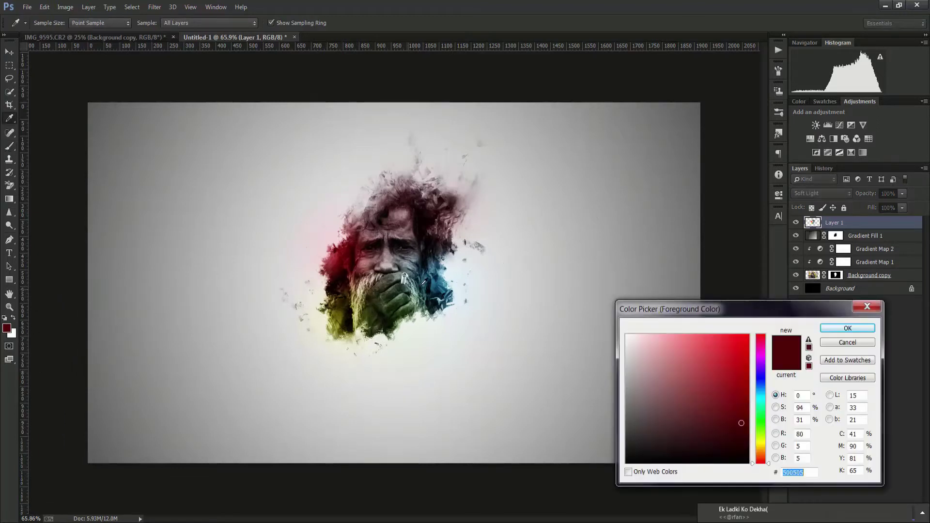
{"action": "left_click", "coordinate": [436, 281]}
{"action": "left_click", "coordinate": [847, 328]}
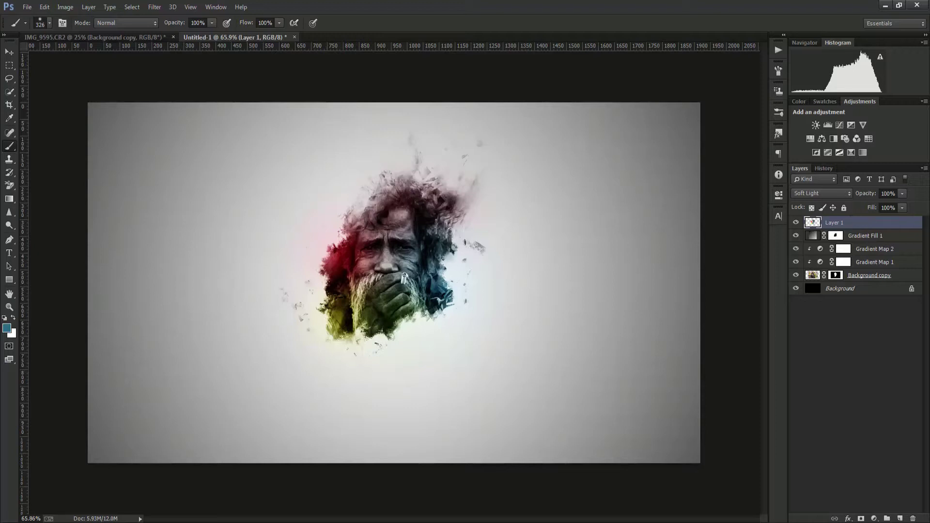
Add a layer mask to Layer 1, painting it black around the face.
{"action": "left_click", "coordinate": [860, 518]}
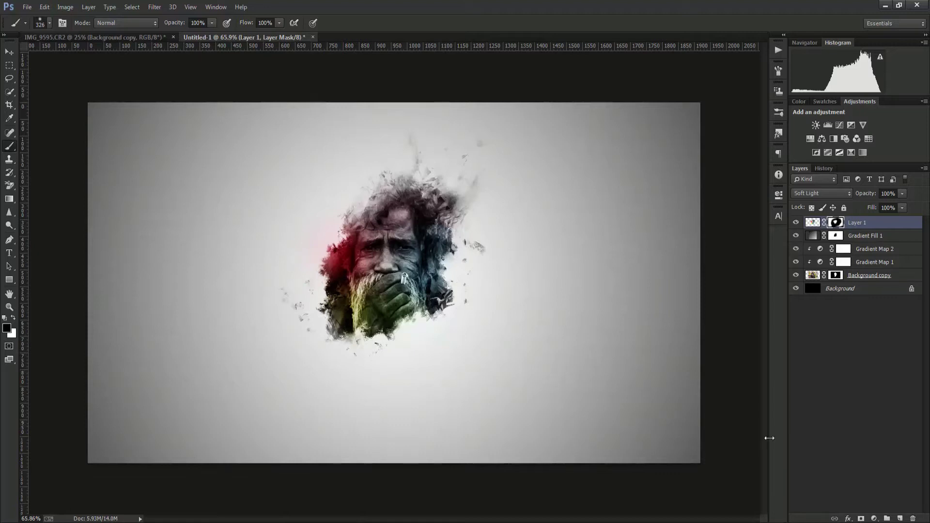
{"action": "left_click", "coordinate": [9, 52]}
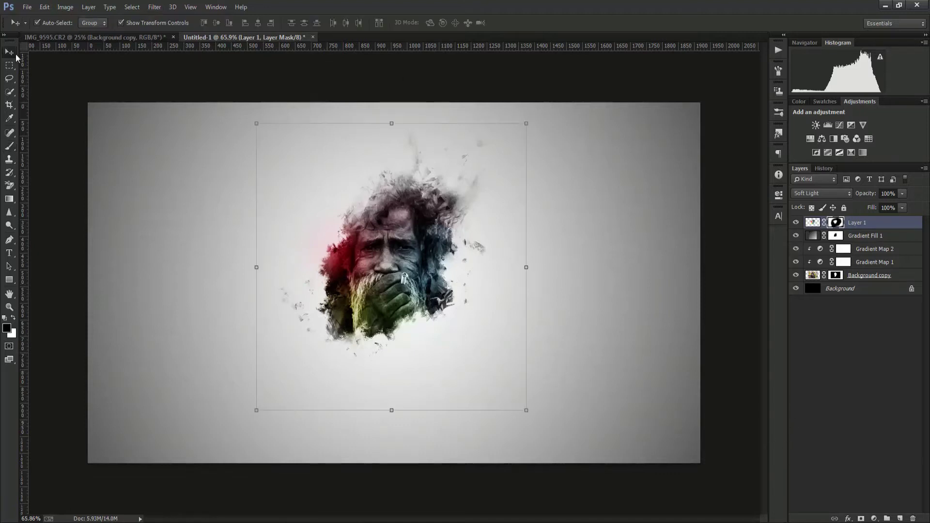
Try enlarging Layer 1 through Gradient Map 1, then cancel the transform.
{"action": "left_click", "coordinate": [850, 261], "text": "shift"}
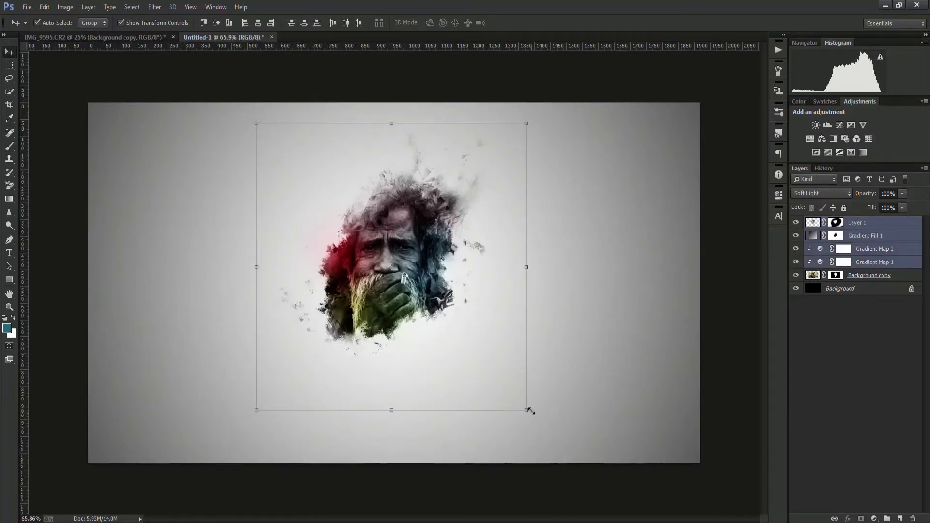
{"action": "left_click_drag", "start_coordinate": [526, 410], "coordinate": [553, 425]}
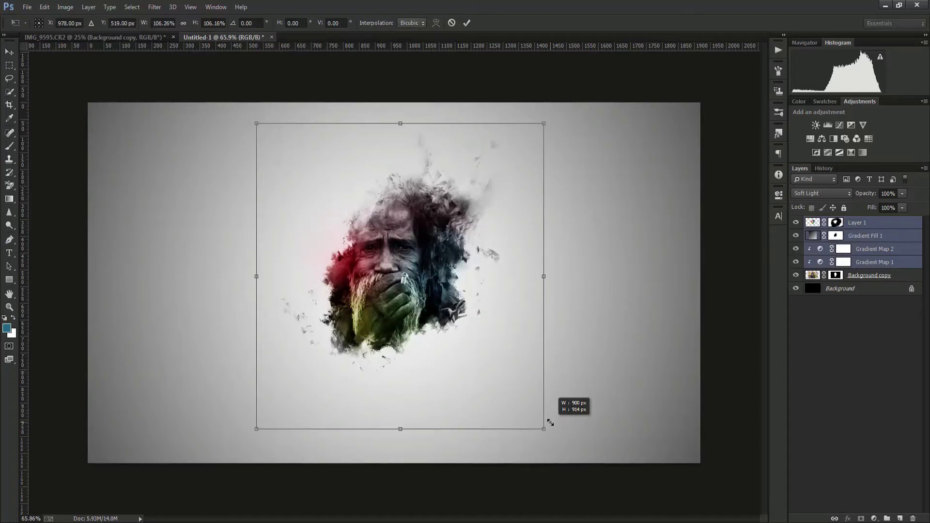
{"action": "key", "text": "ctrl+z"}
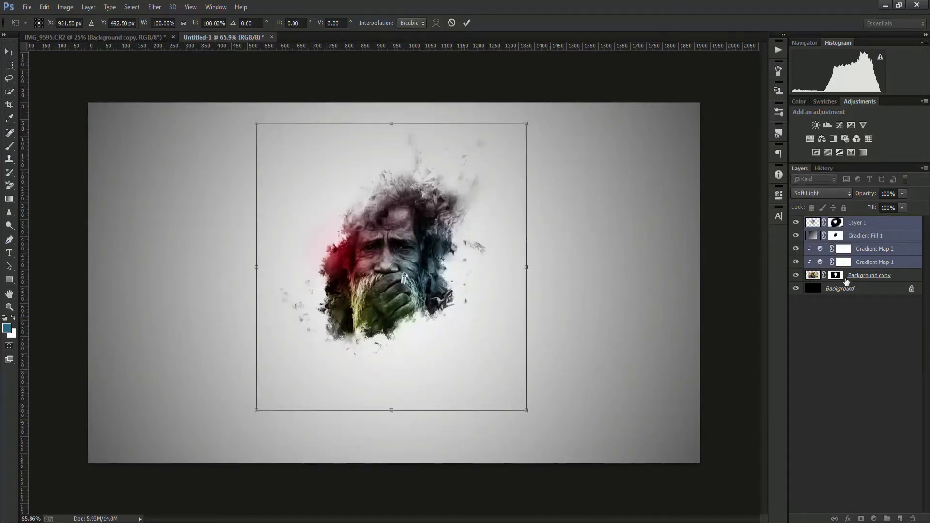
{"action": "key", "text": "Return"}
Scale Layer 1 through Background copy to about 106% and nudge them up-left.
{"action": "left_click", "coordinate": [901, 275]}
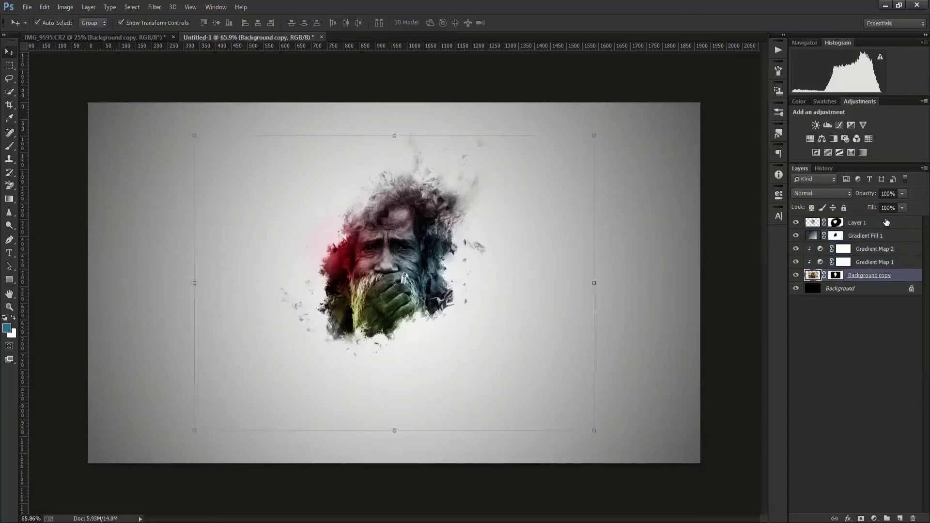
{"action": "left_click", "coordinate": [886, 222]}
{"action": "left_click", "coordinate": [895, 277], "text": "shift"}
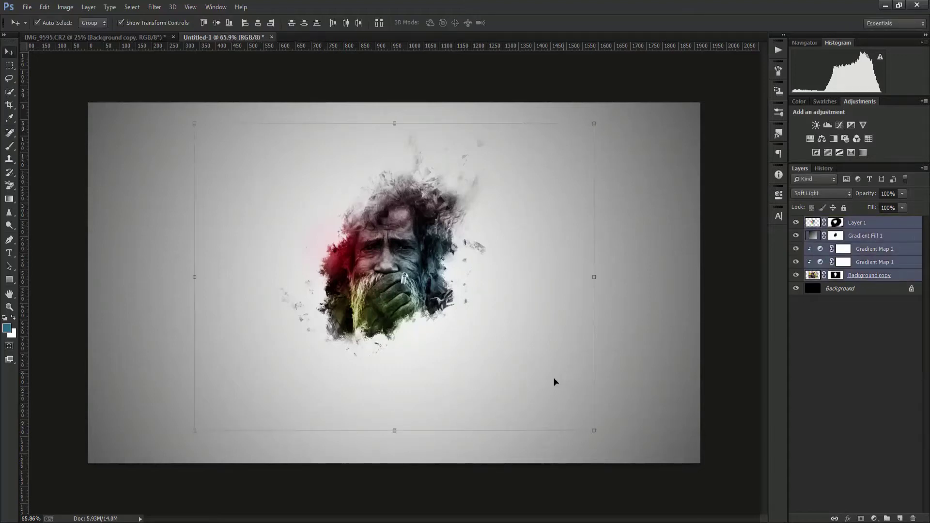
{"action": "left_click_drag", "start_coordinate": [596, 430], "coordinate": [616, 448]}
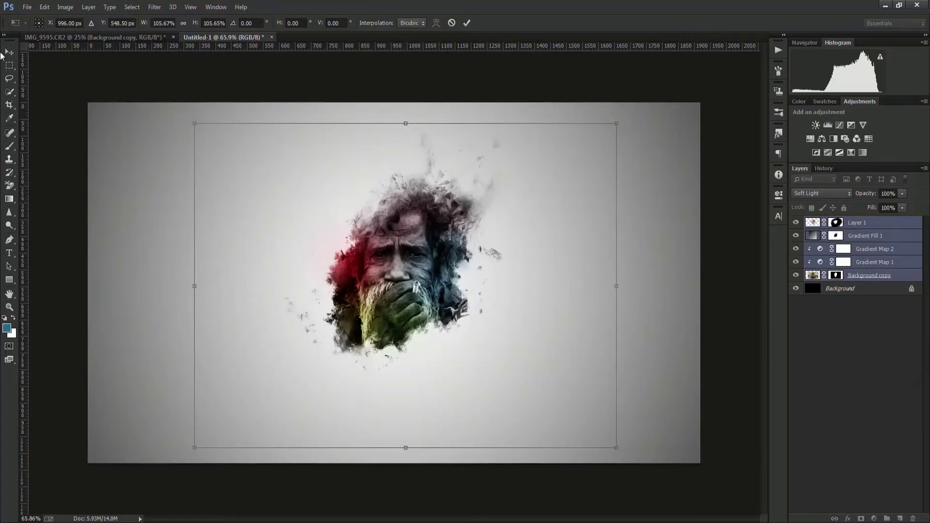
{"action": "key", "text": "v"}
{"action": "left_click", "coordinate": [428, 203]}
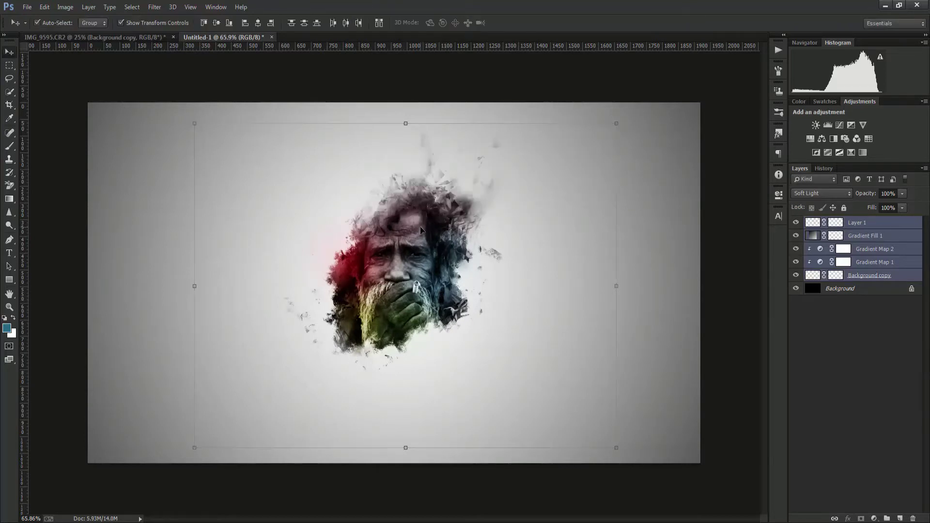
{"action": "left_click_drag", "start_coordinate": [405, 226], "coordinate": [402, 242]}
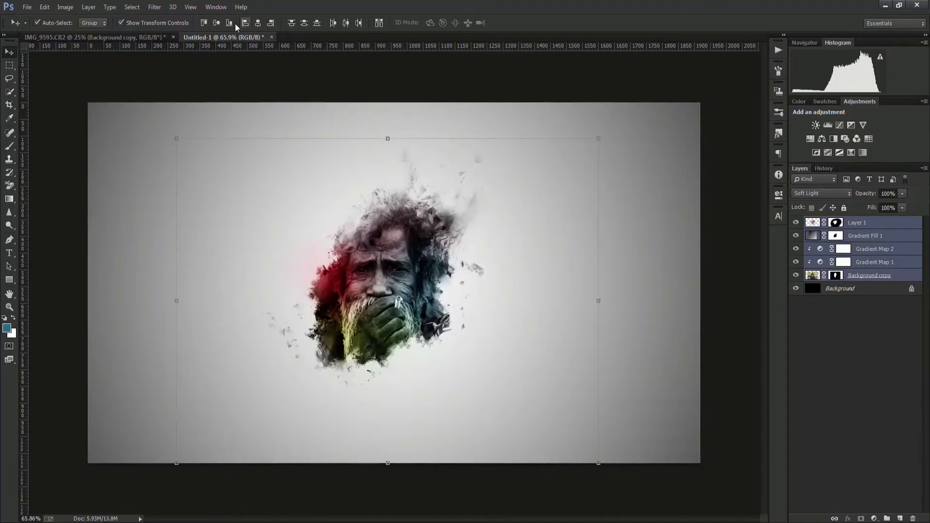
{"action": "left_click", "coordinate": [220, 27]}
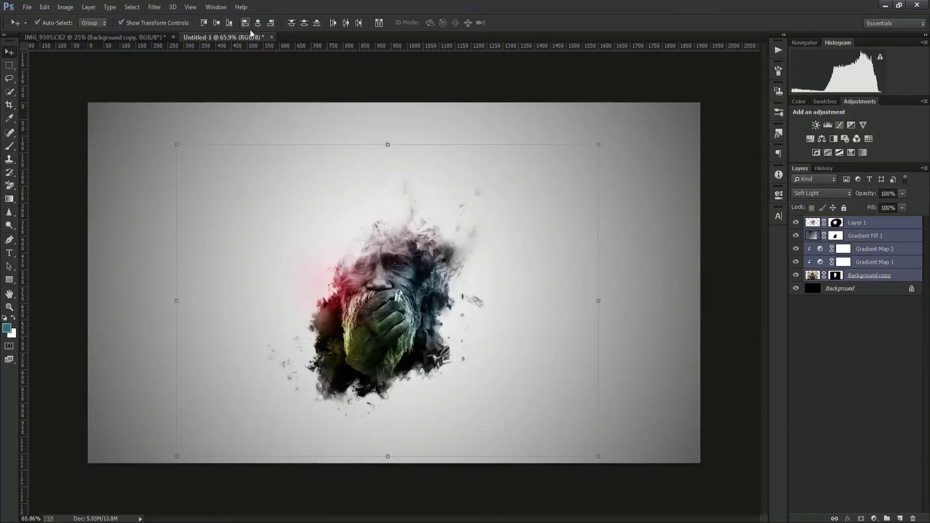
{"action": "left_click", "coordinate": [259, 28]}
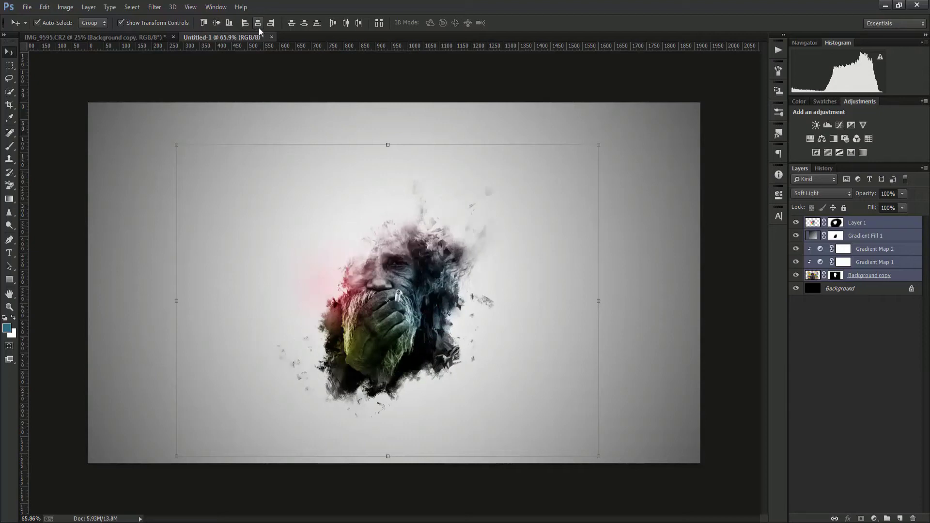
{"action": "key", "text": "ctrl+z"}
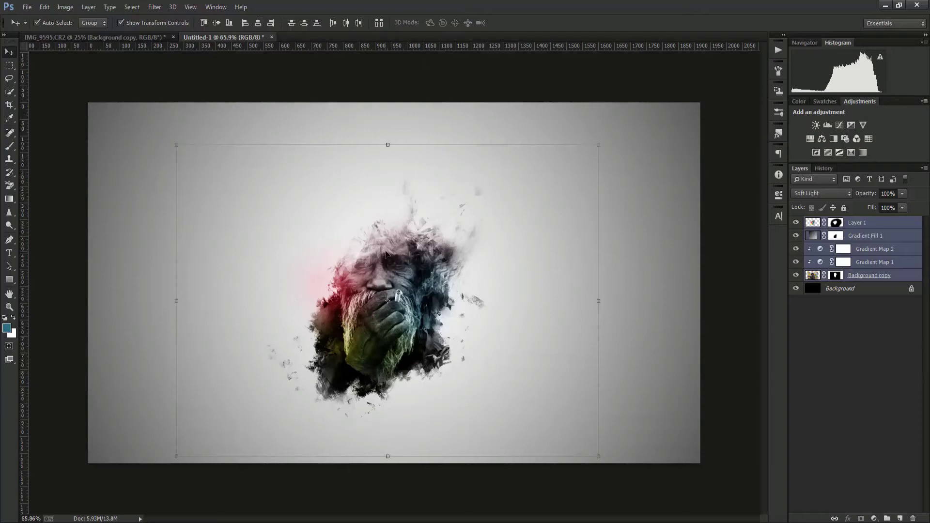
{"action": "left_click_drag", "start_coordinate": [386, 252], "coordinate": [386, 238]}
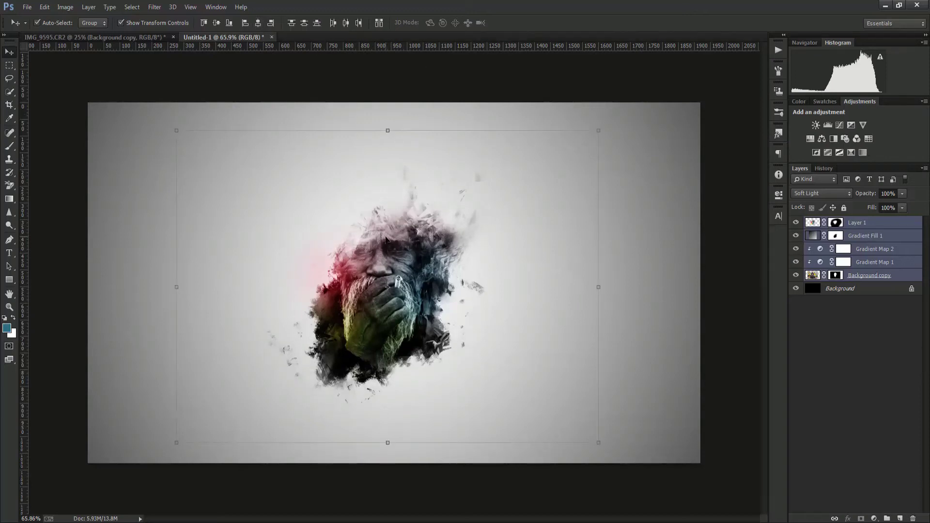
{"action": "key", "text": "ctrl+z"}
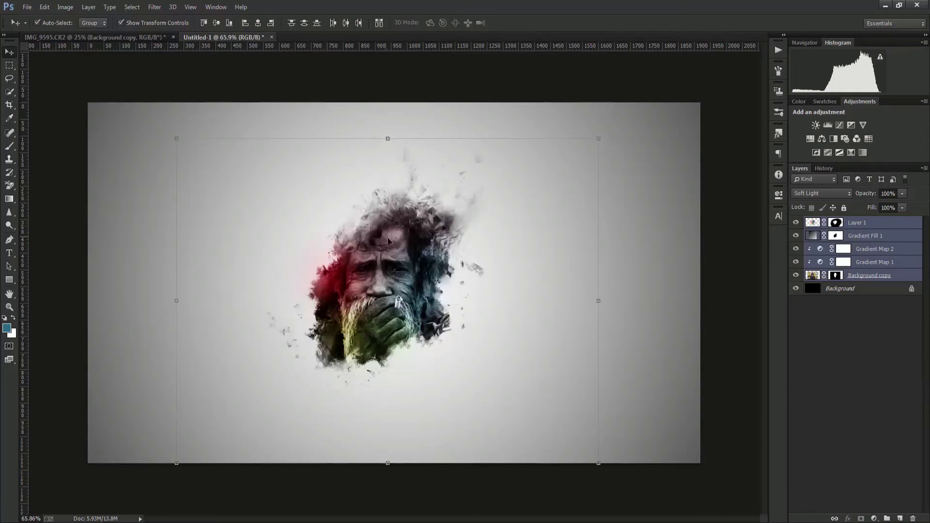
{"action": "left_click", "coordinate": [812, 379]}
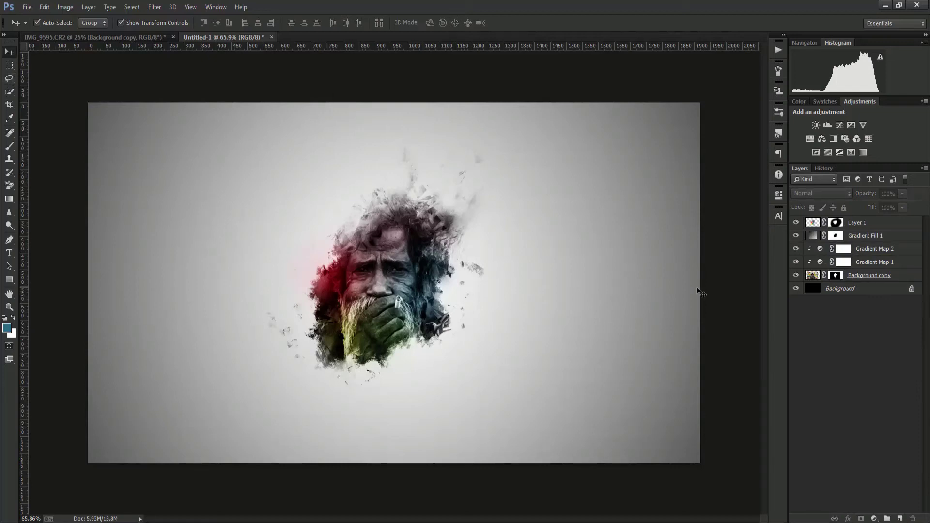
Shift Layer 1 through Background copy about 17 px right and align their vertical centres.
{"action": "left_click", "coordinate": [849, 224]}
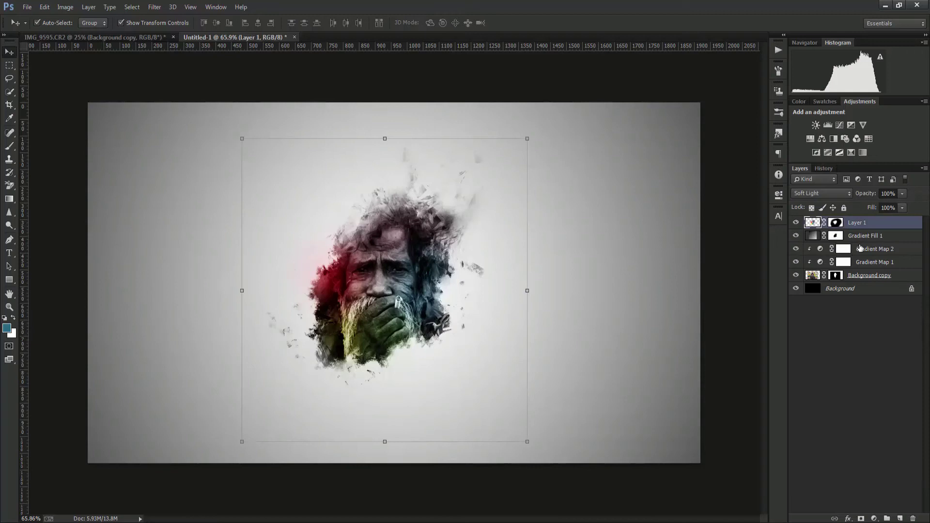
{"action": "left_click", "coordinate": [867, 275], "text": "shift"}
{"action": "left_click_drag", "start_coordinate": [424, 258], "coordinate": [423, 255]}
{"action": "key", "text": "shift+Right"}
{"action": "key", "text": "shift+Right"}
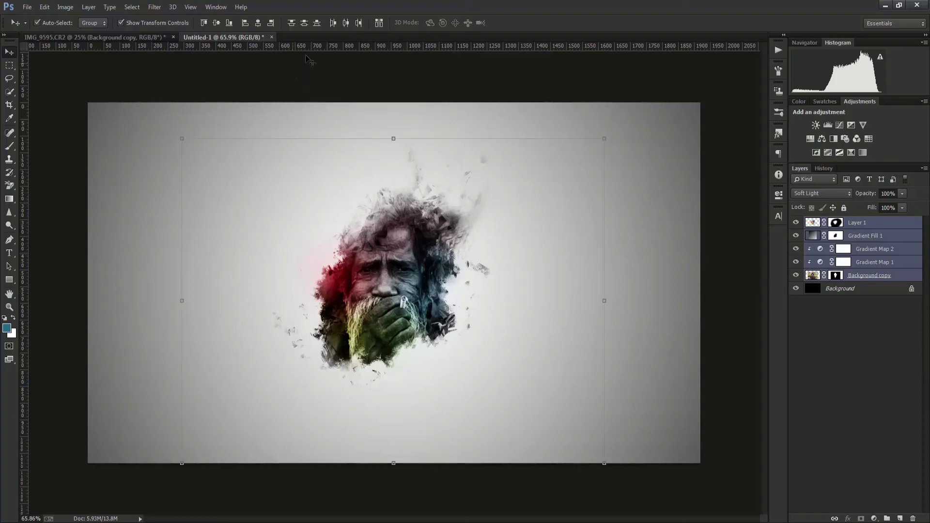
{"action": "left_click", "coordinate": [306, 25]}
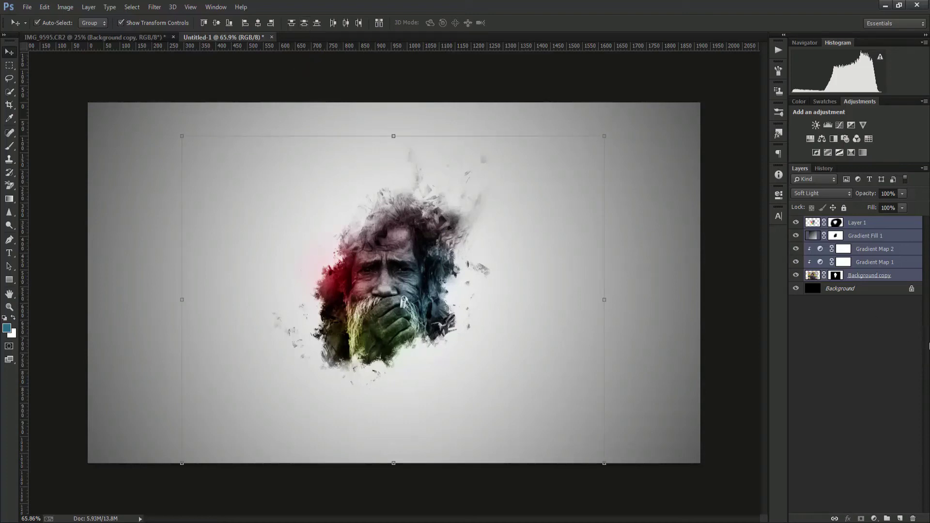
{"action": "left_click", "coordinate": [897, 341]}
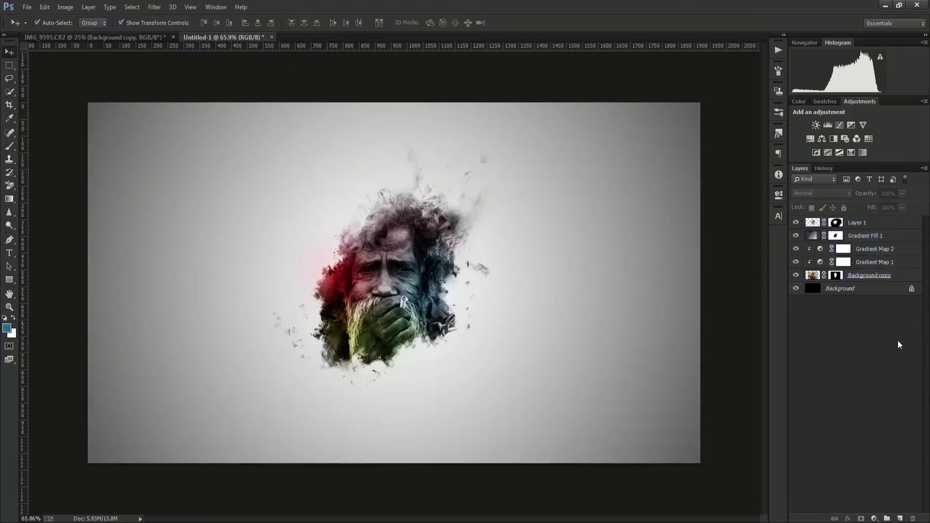